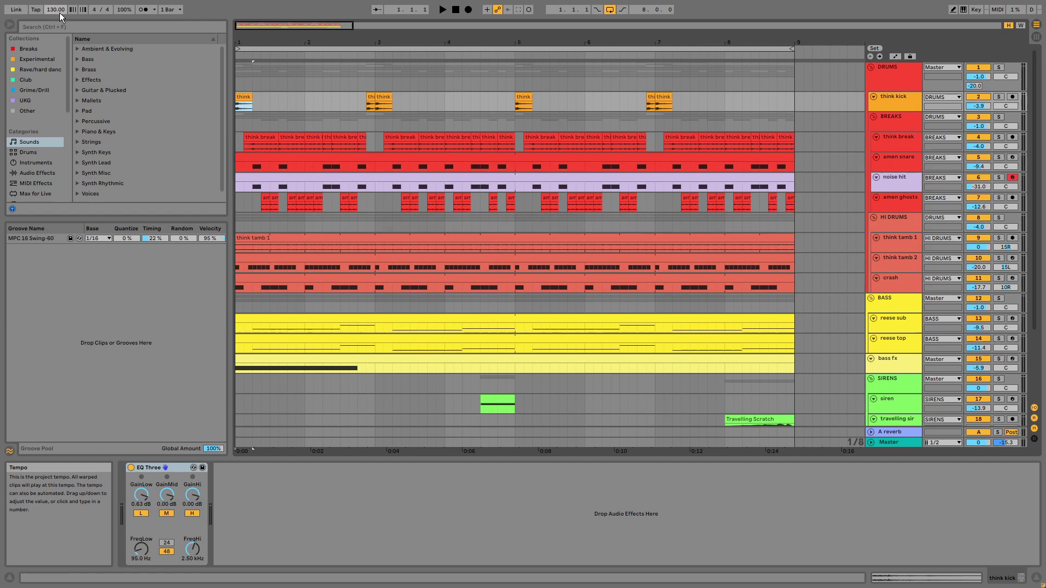
# Step: Audition the think kick track soloed twice, then take it back out of solo
pyautogui.click(999, 97)
pyautogui.press('space')
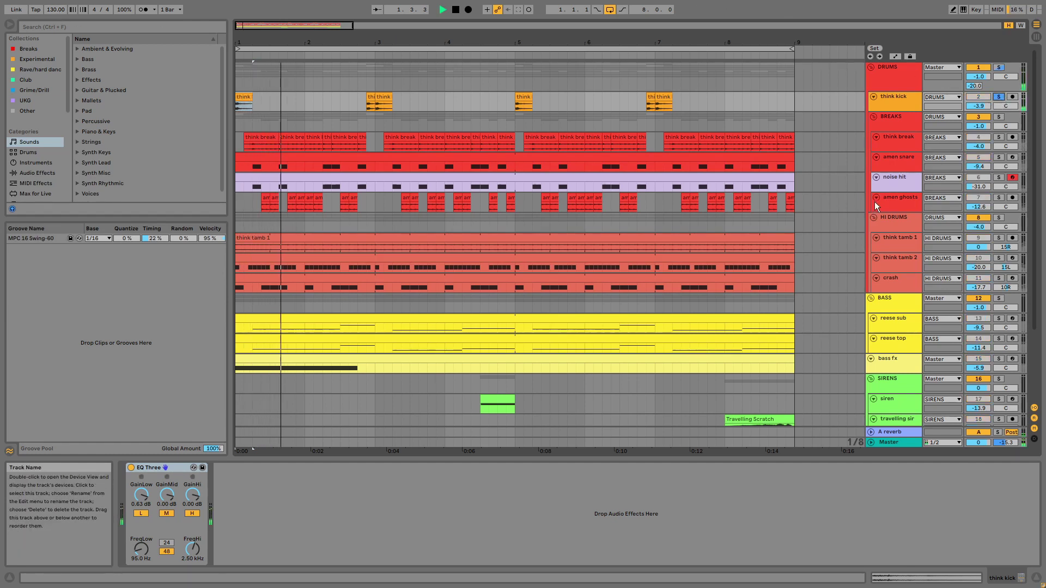
pyautogui.click(999, 96)
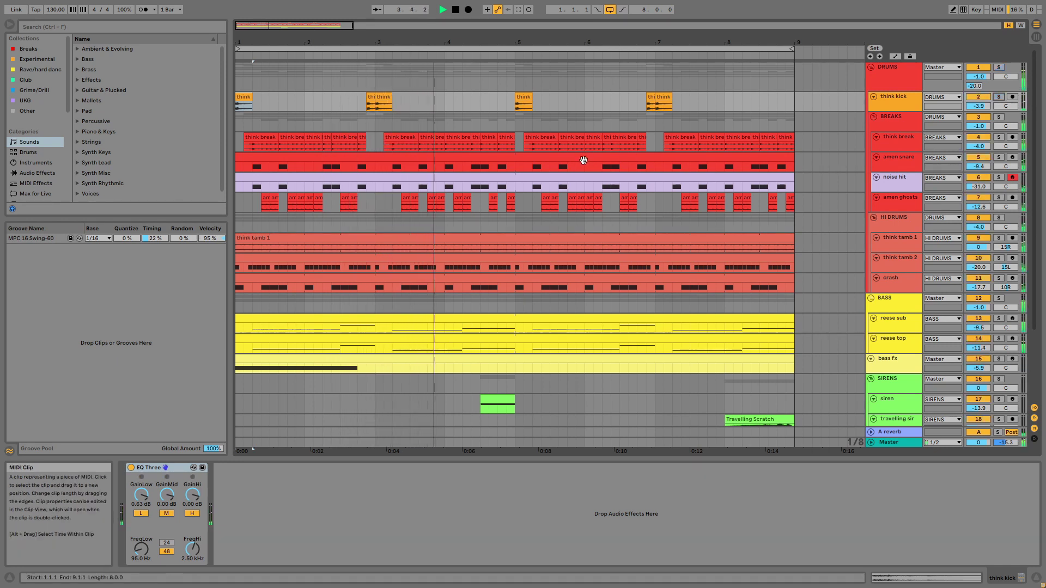
pyautogui.press('space')
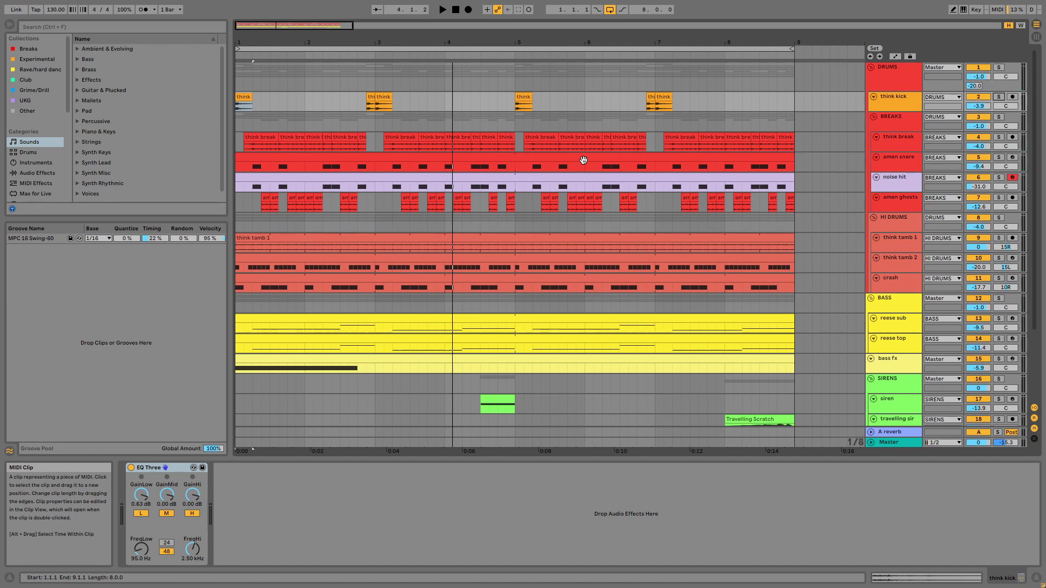
pyautogui.click(999, 96)
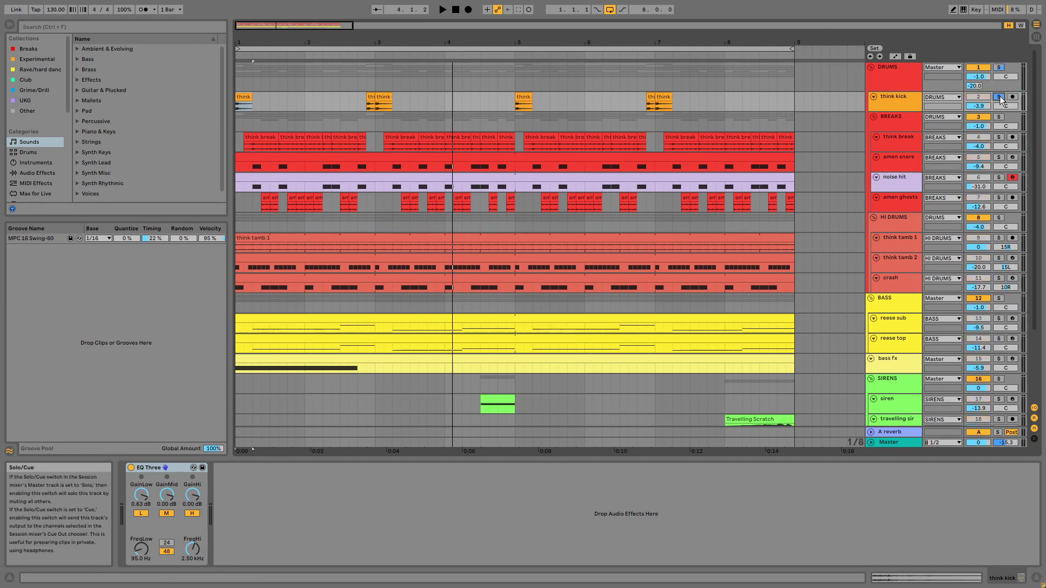
pyautogui.press('space')
pyautogui.click(1000, 98)
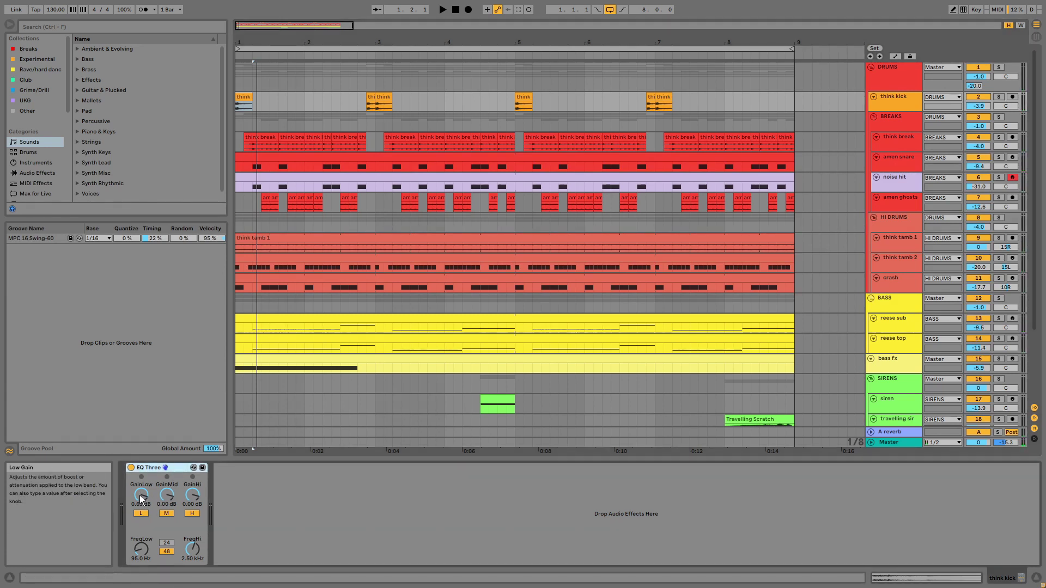
# Step: Play the BREAKS group soloed, then the think break and amen snare tracks alone
pyautogui.click(999, 118)
pyautogui.press('space')
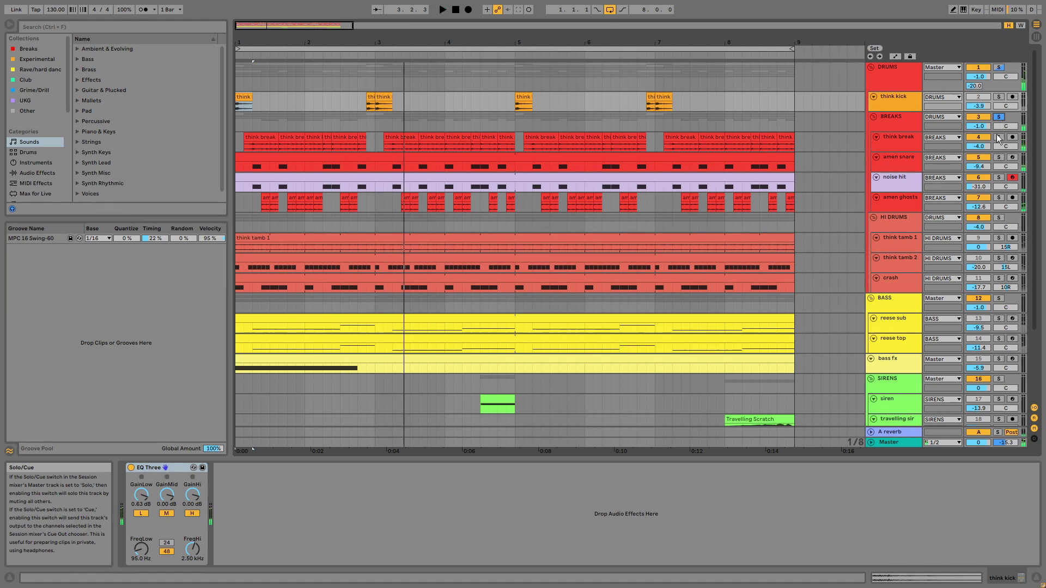
pyautogui.click(999, 138)
pyautogui.press('space')
pyautogui.press('space')
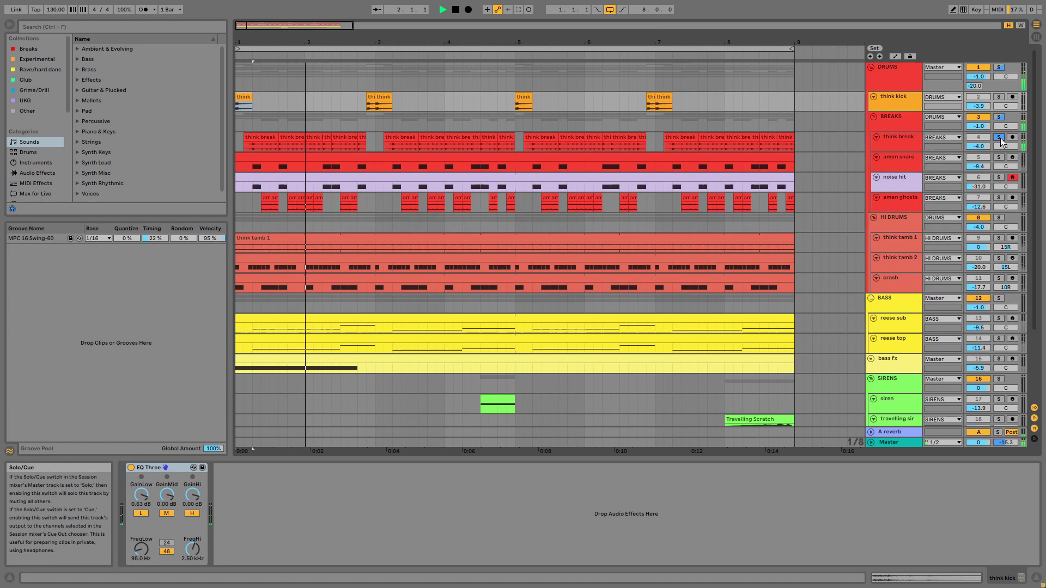
pyautogui.click(1000, 158)
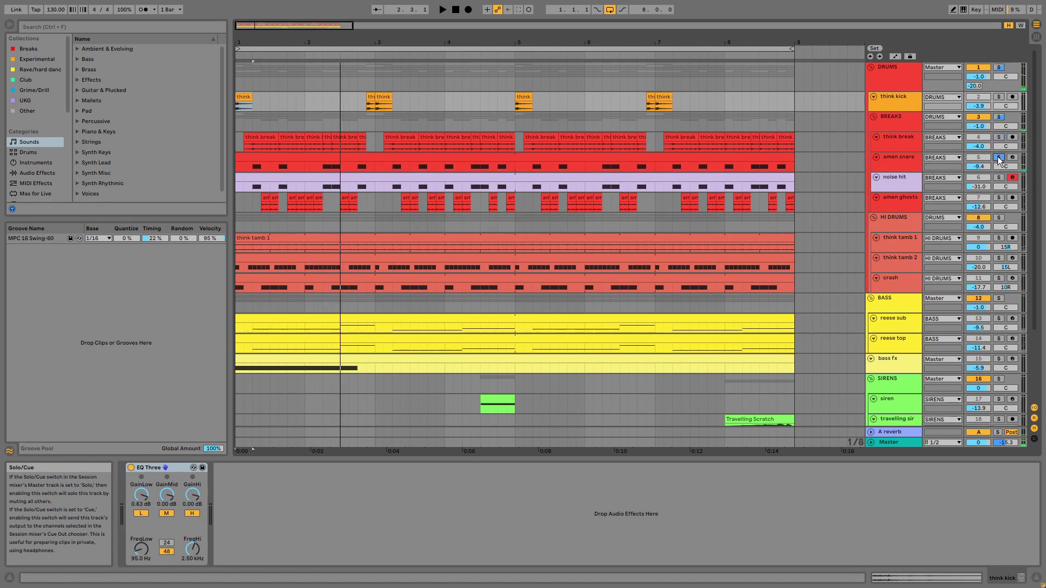
pyautogui.press('space')
pyautogui.press('space')
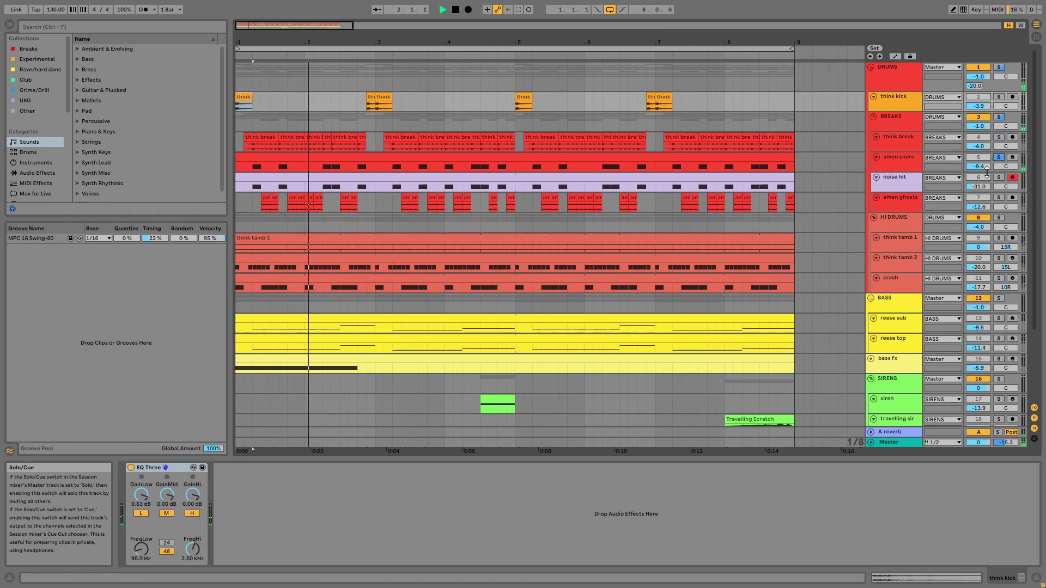
# Step: Check the noise hit track, then play with the amen ghosts track soloed
pyautogui.click(999, 177)
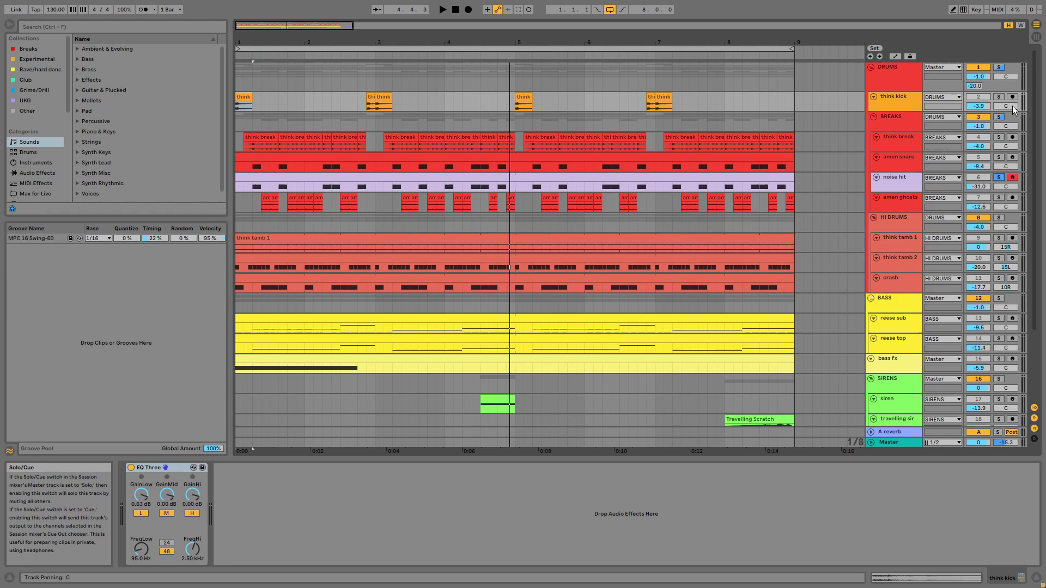
pyautogui.click(998, 177)
pyautogui.press('space')
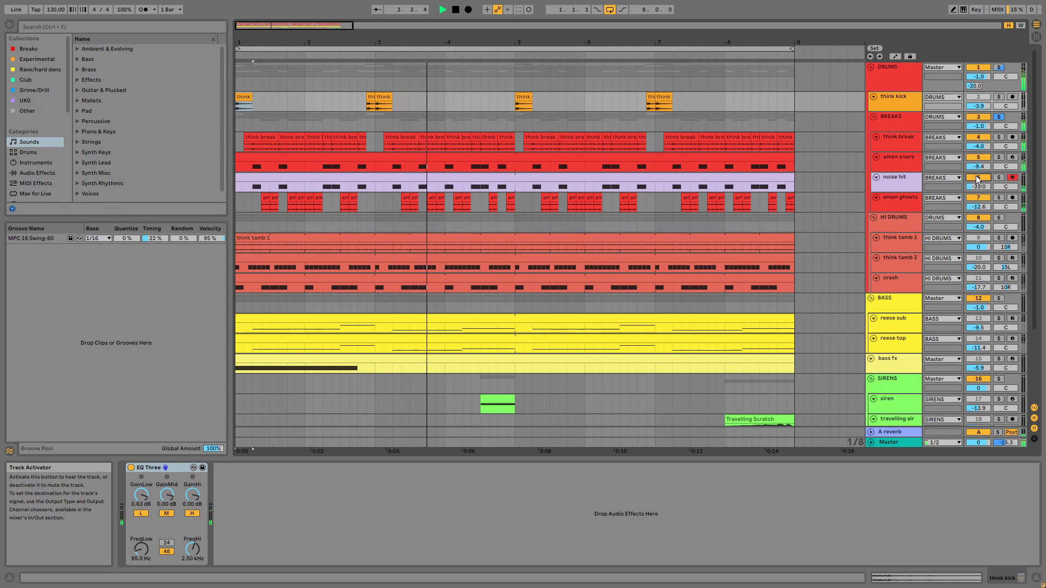
pyautogui.press('space')
pyautogui.click(999, 198)
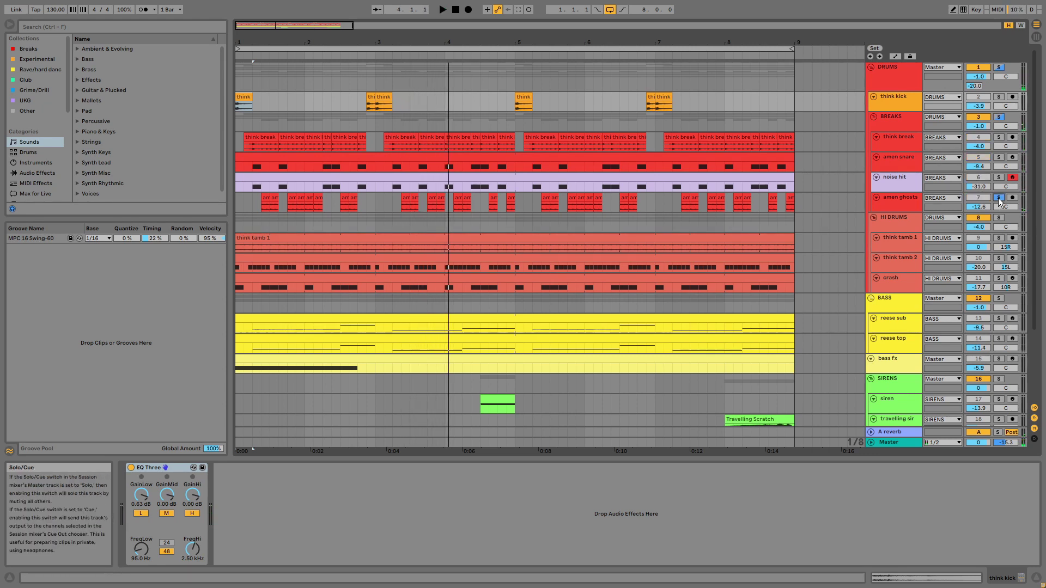
pyautogui.press('space')
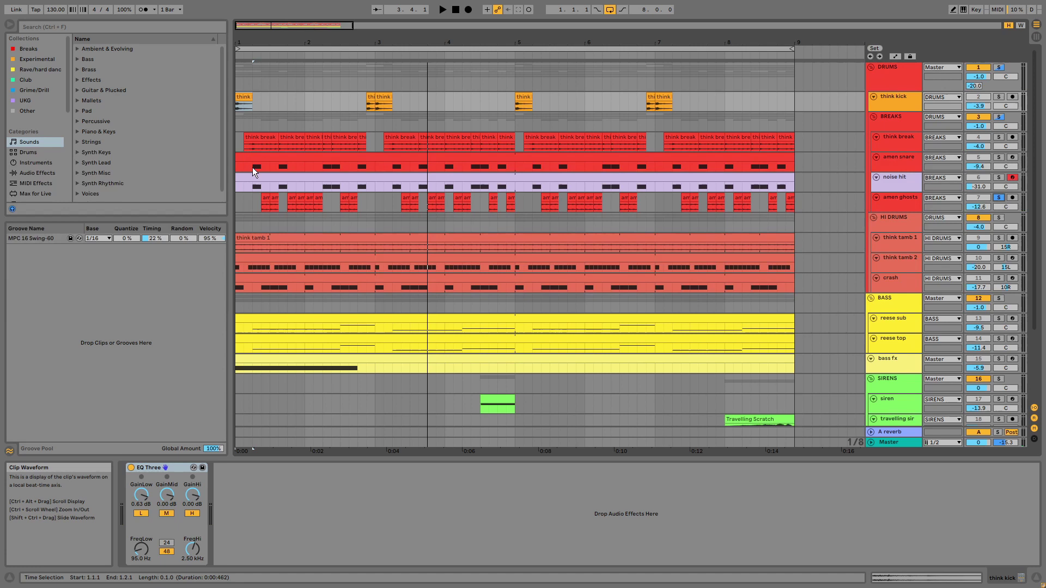
# Step: Solo the BREAKS group and set playback starts around 1.2.1 on think break slices
pyautogui.click(252, 146)
pyautogui.click(272, 144)
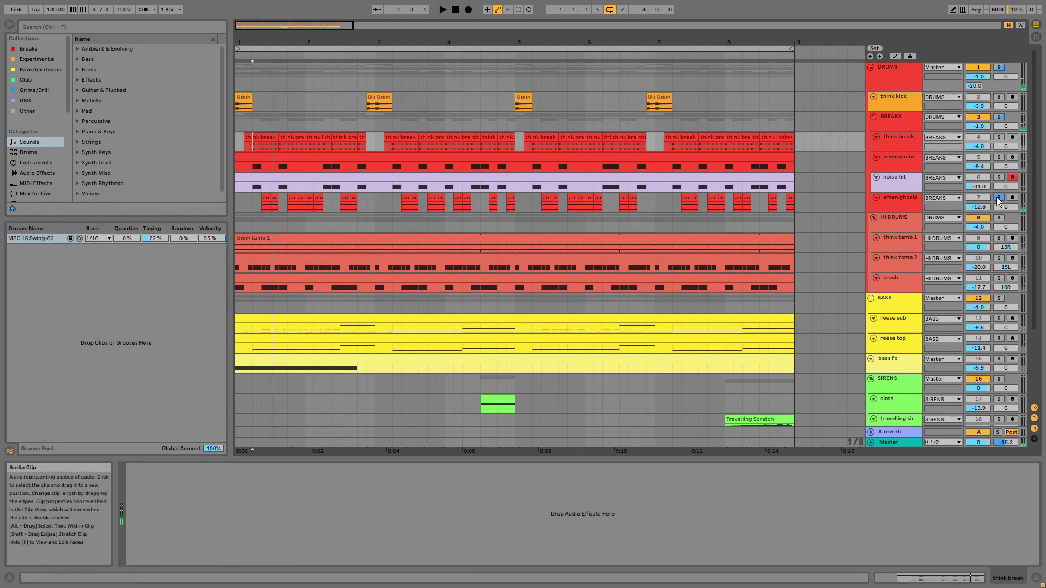
pyautogui.click(999, 116)
pyautogui.click(256, 144)
pyautogui.click(265, 142)
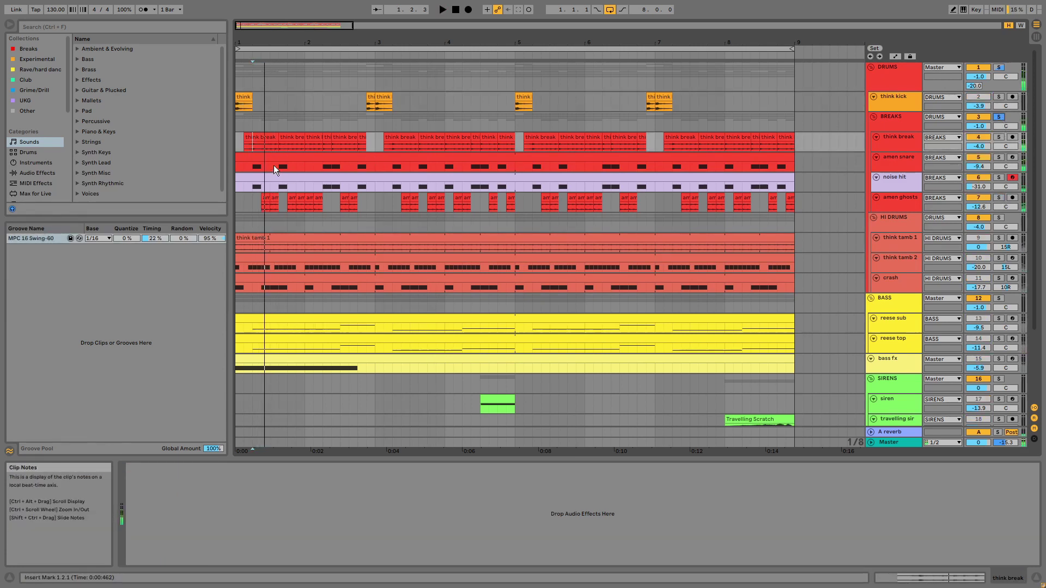
pyautogui.click(285, 143)
pyautogui.click(327, 144)
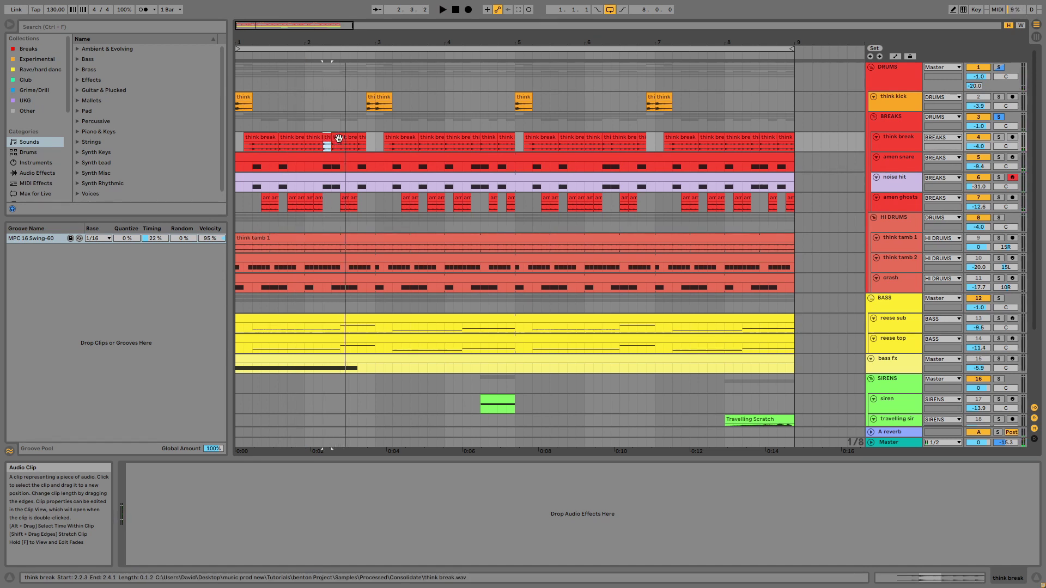
pyautogui.press('space')
# Step: Check an amen ghosts slice, play from bar 2, and display the BREAKS Saturator
pyautogui.click(309, 197)
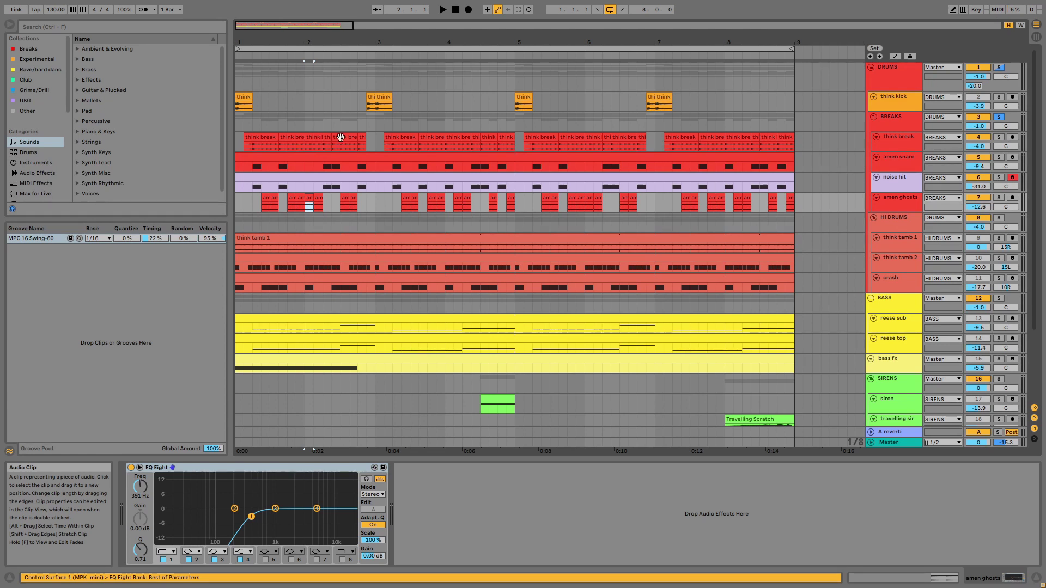
pyautogui.click(313, 143)
pyautogui.press('space')
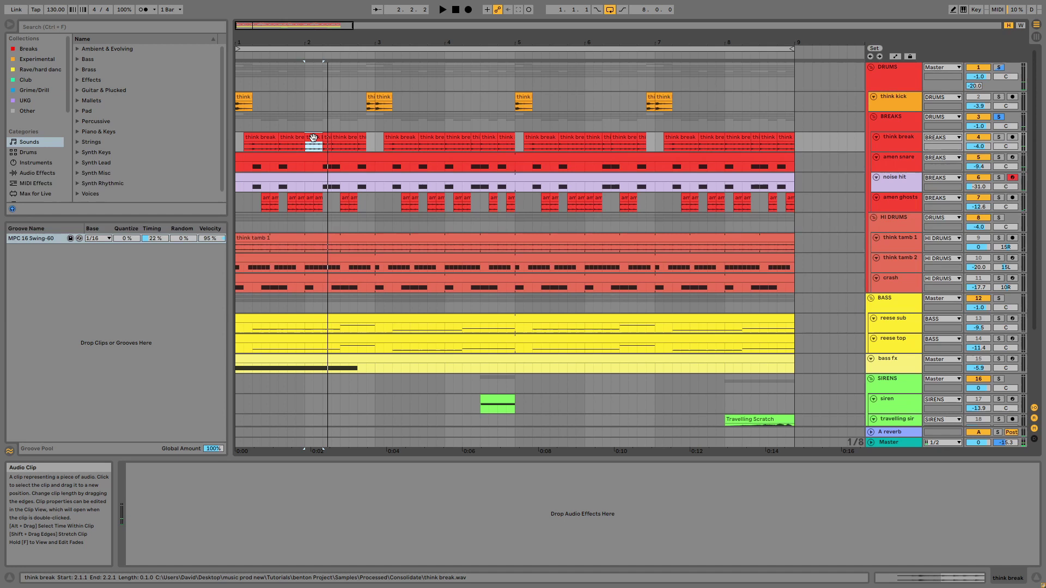
pyautogui.click(899, 128)
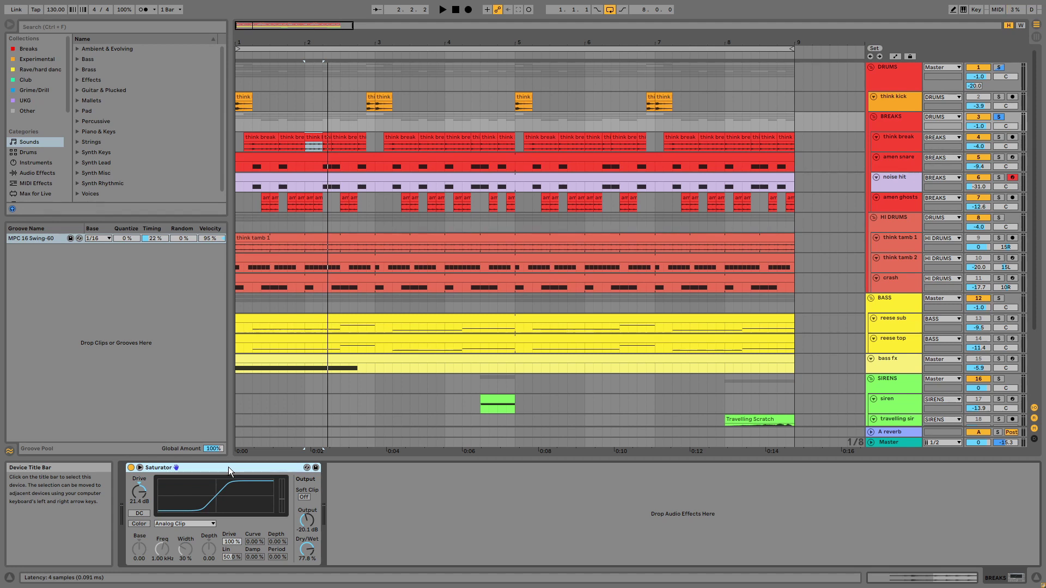
# Step: Unsolo BREAKS and play, muting think break, amen snare, noise hit in turn, leaving amen ghosts off
pyautogui.click(999, 118)
pyautogui.press('space')
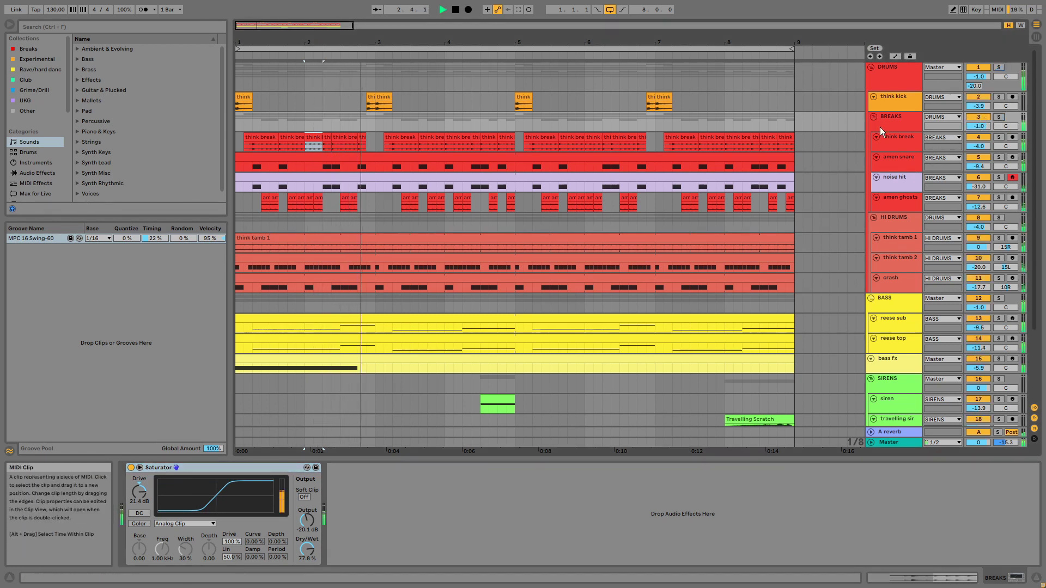
pyautogui.click(979, 138)
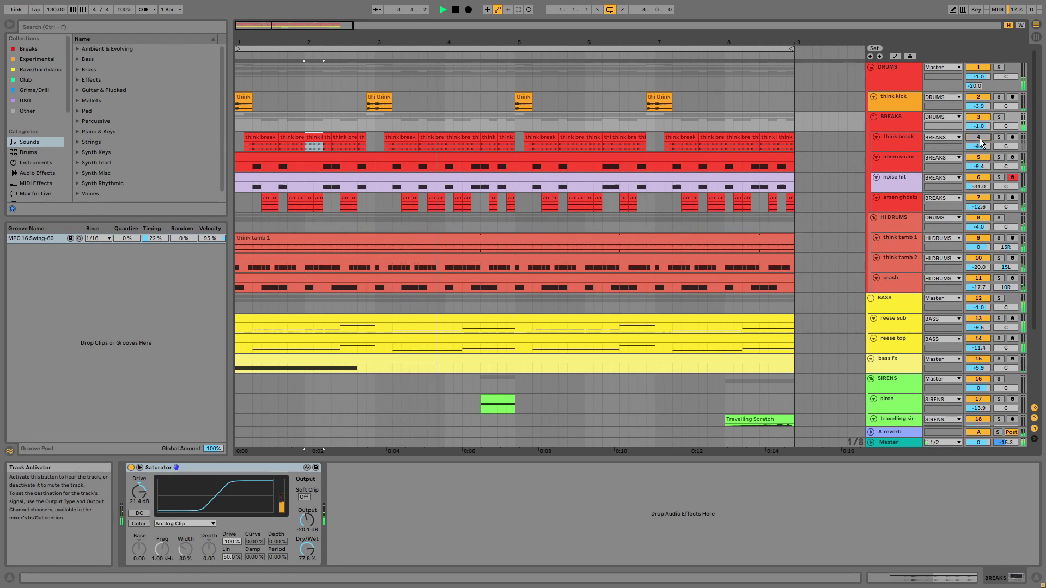
pyautogui.click(979, 138)
pyautogui.click(979, 158)
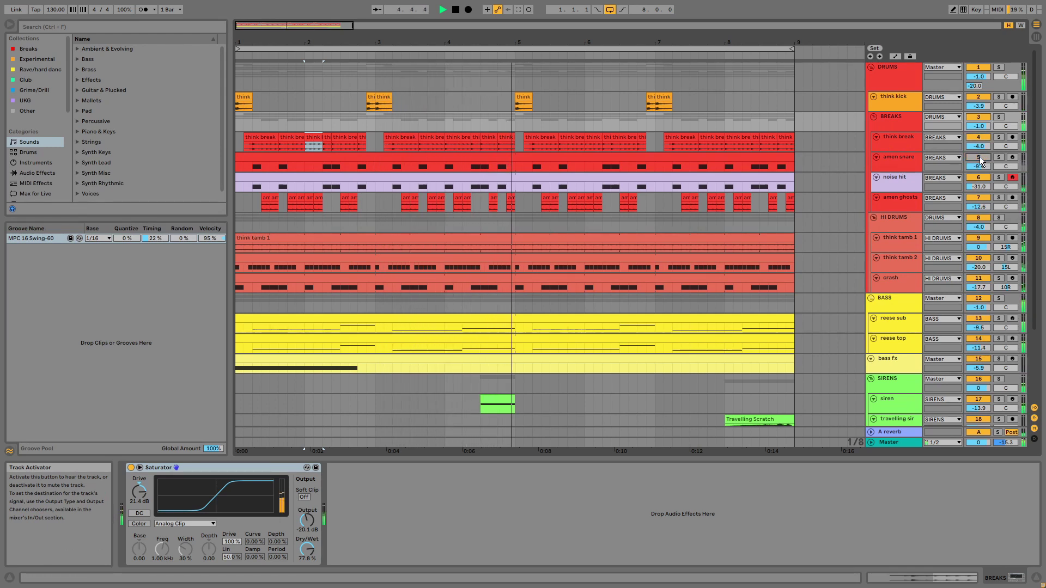
pyautogui.click(979, 158)
pyautogui.click(979, 178)
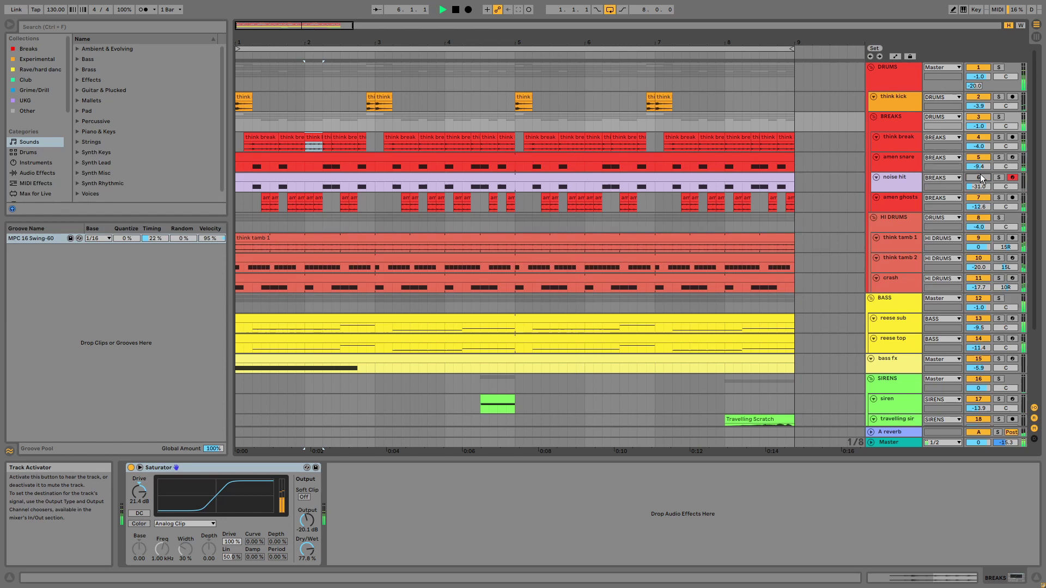
pyautogui.click(979, 177)
pyautogui.click(979, 198)
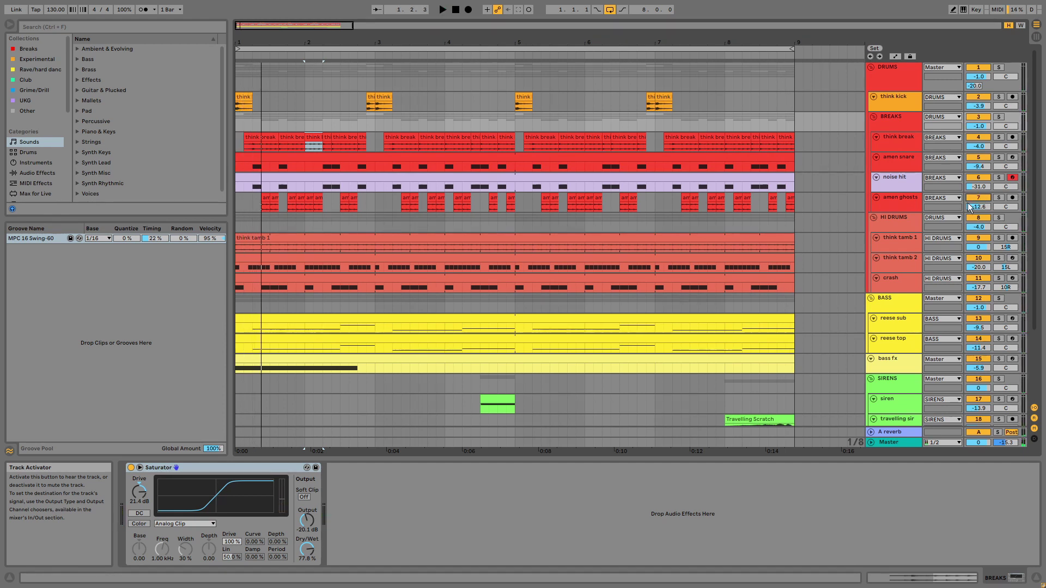
# Step: Play the HI DRUMS group soloed, then solo think tamb 1, think tamb 2 and crash in turn
pyautogui.click(893, 222)
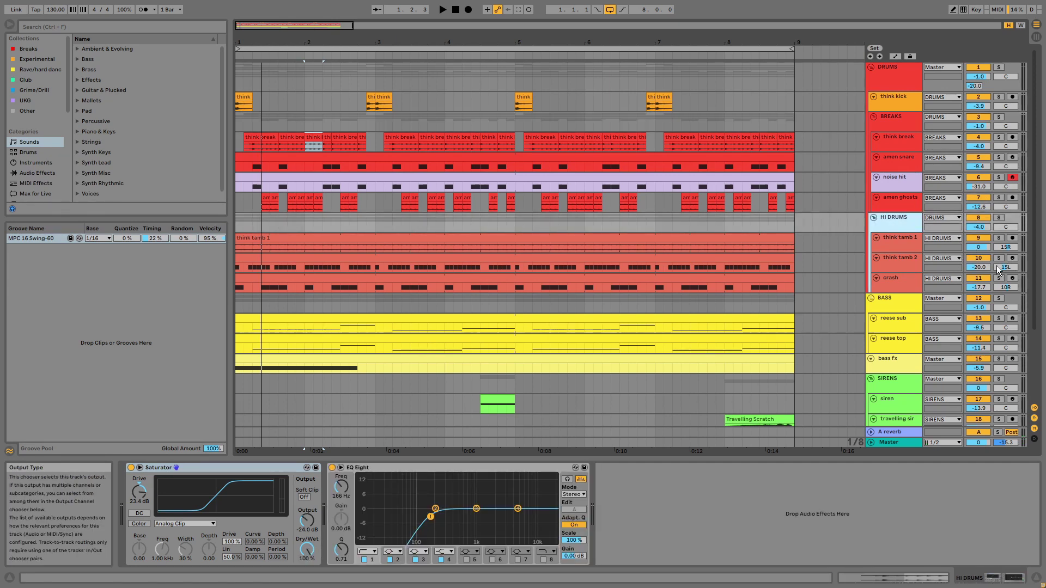
pyautogui.press('space')
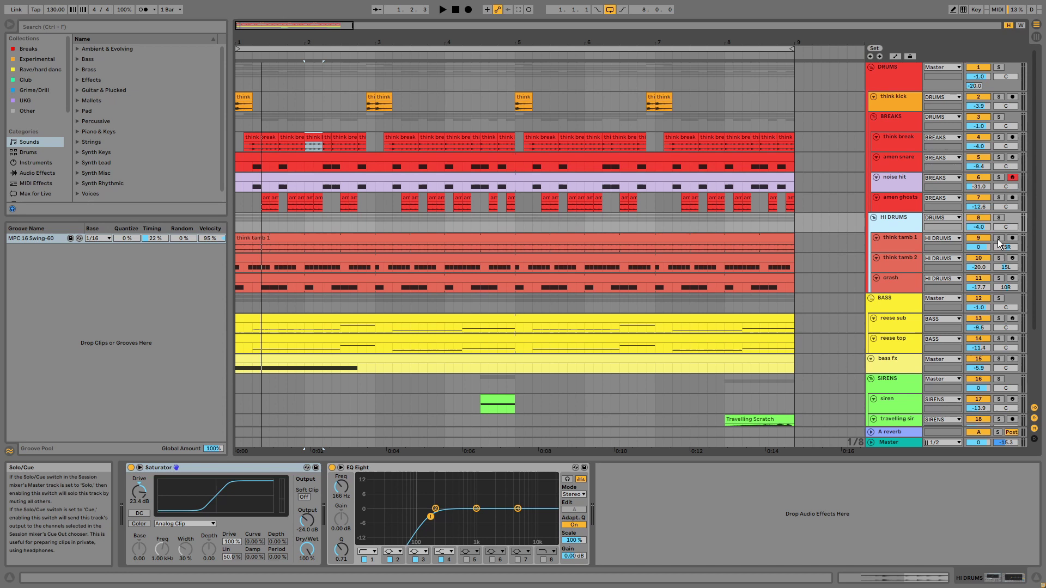
pyautogui.click(999, 217)
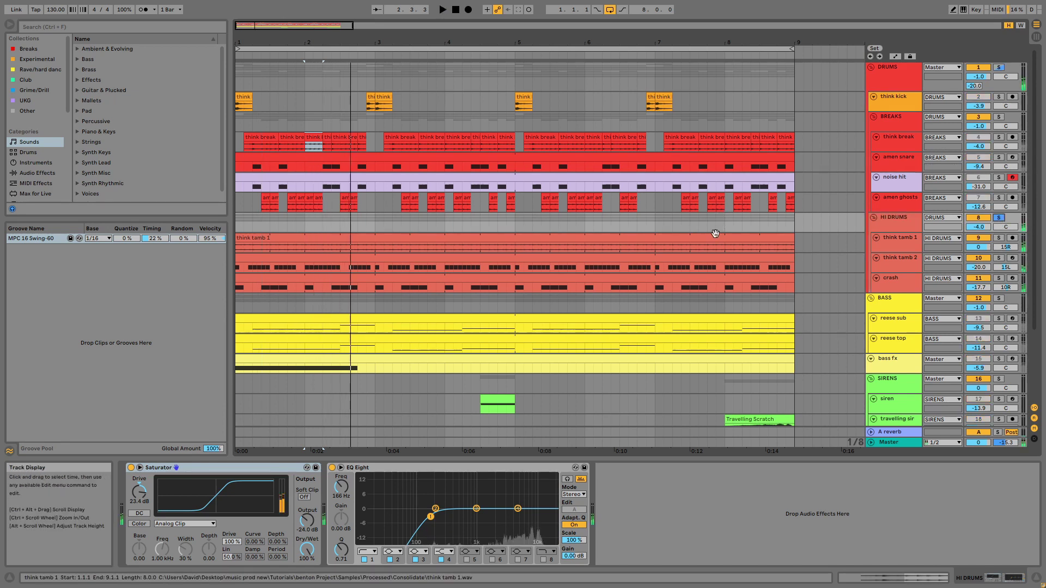
pyautogui.click(1014, 243)
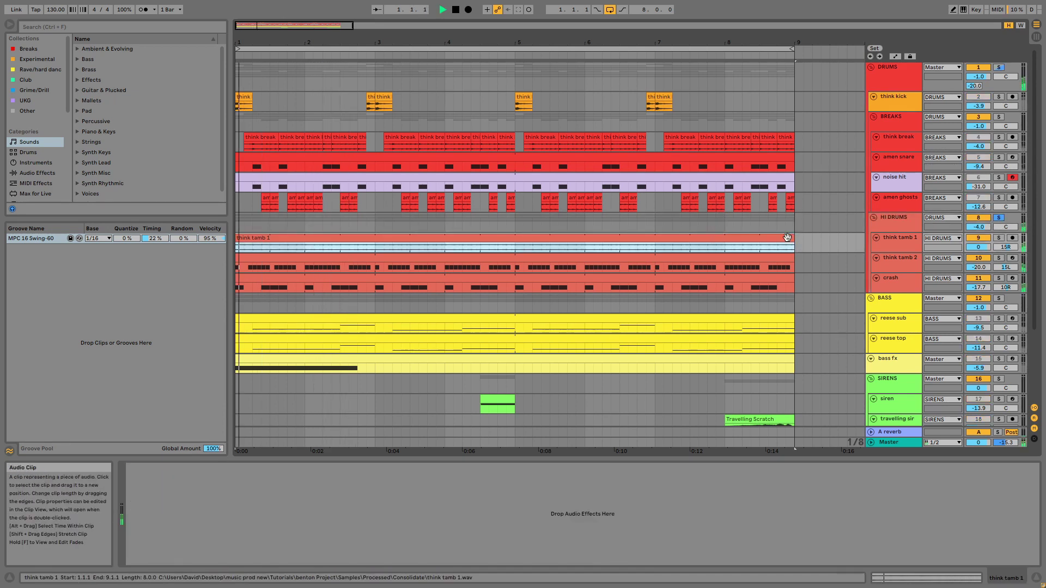
pyautogui.click(999, 238)
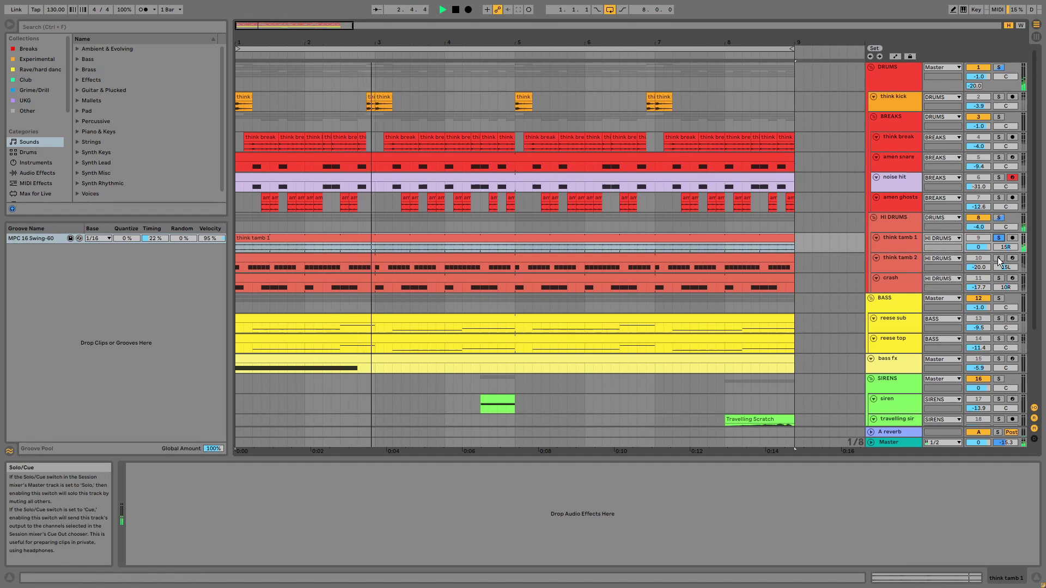
pyautogui.click(999, 258)
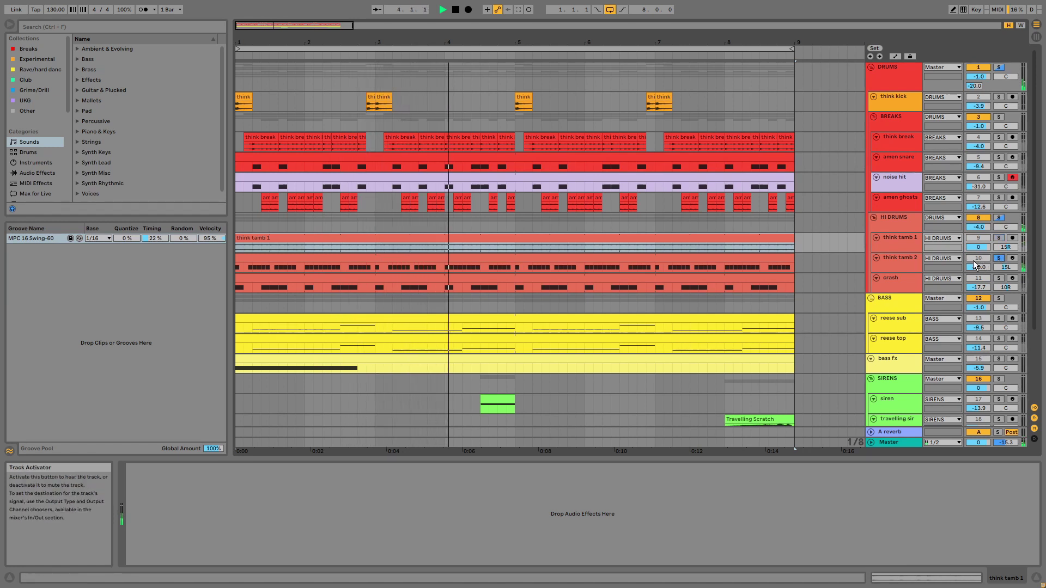
pyautogui.click(998, 278)
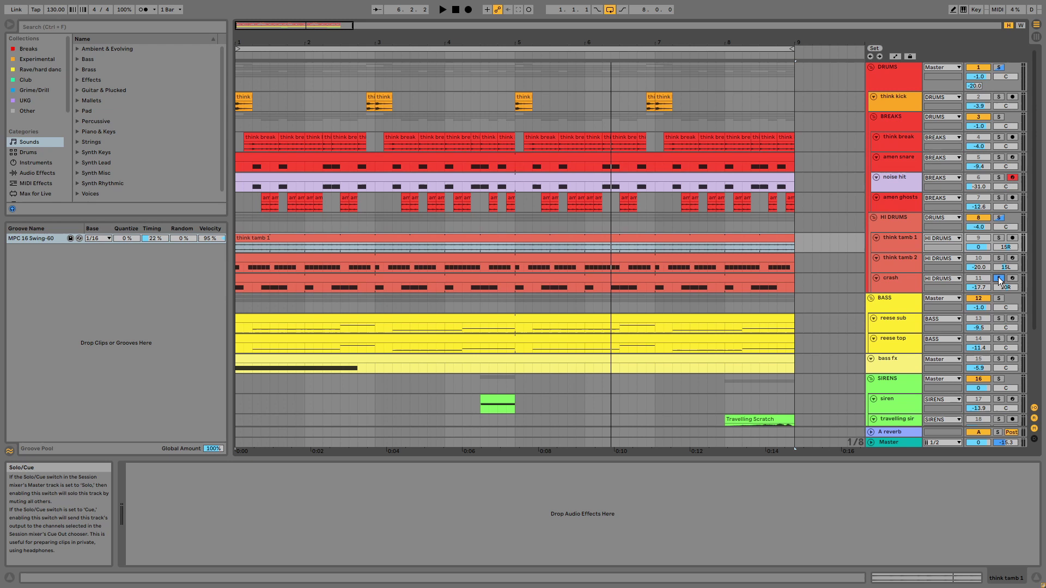
# Step: Inspect devices on BREAKS, think tamb 1 and 2, ending on the crash's amen crash Simpler
pyautogui.click(895, 123)
pyautogui.click(904, 241)
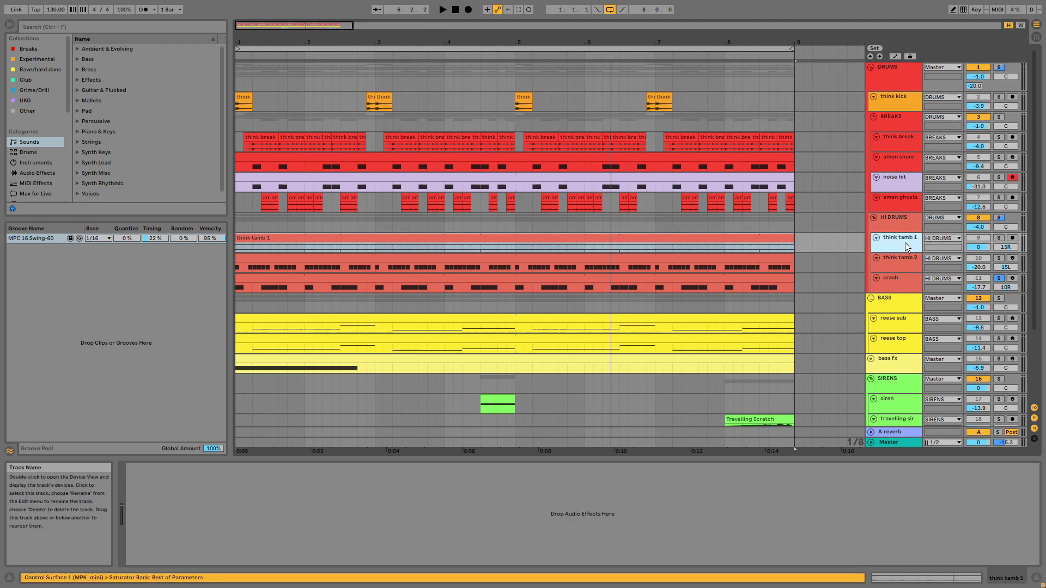
pyautogui.click(904, 258)
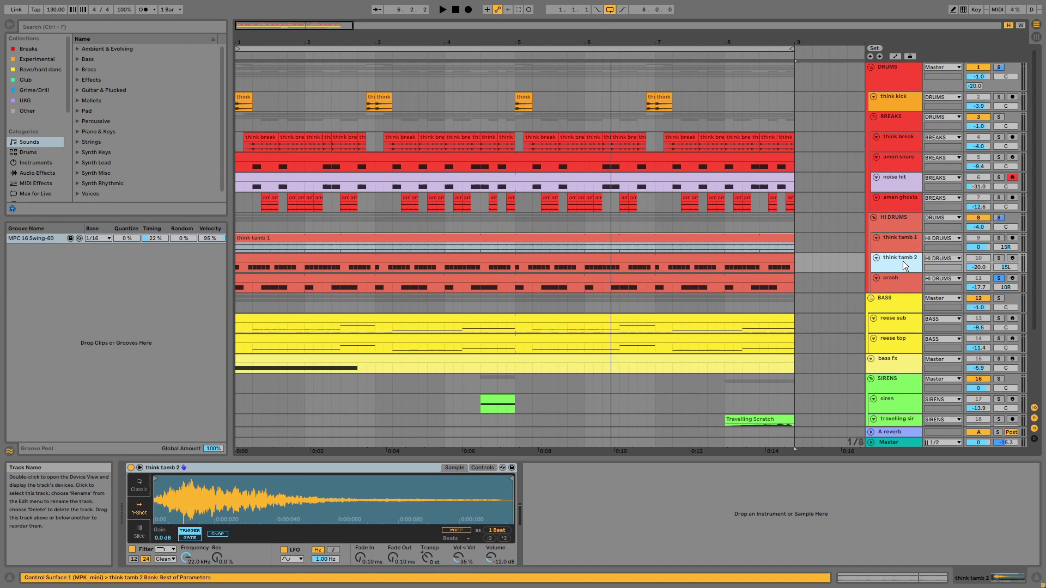
pyautogui.click(908, 281)
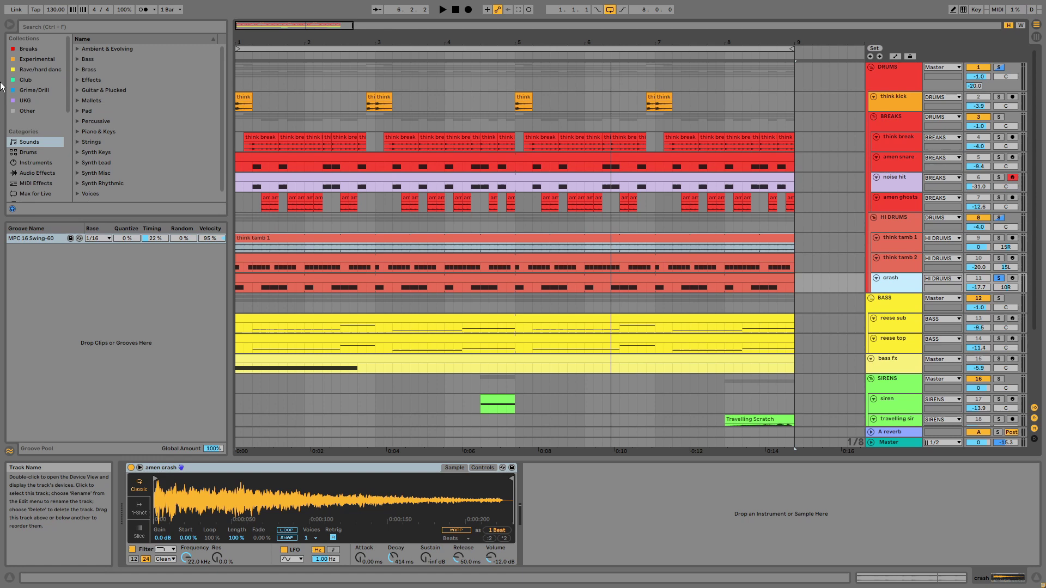
# Step: Pick the MPC 16 Swing-60 groove and select bars 1 to 9 across the drum tracks
pyautogui.click(53, 238)
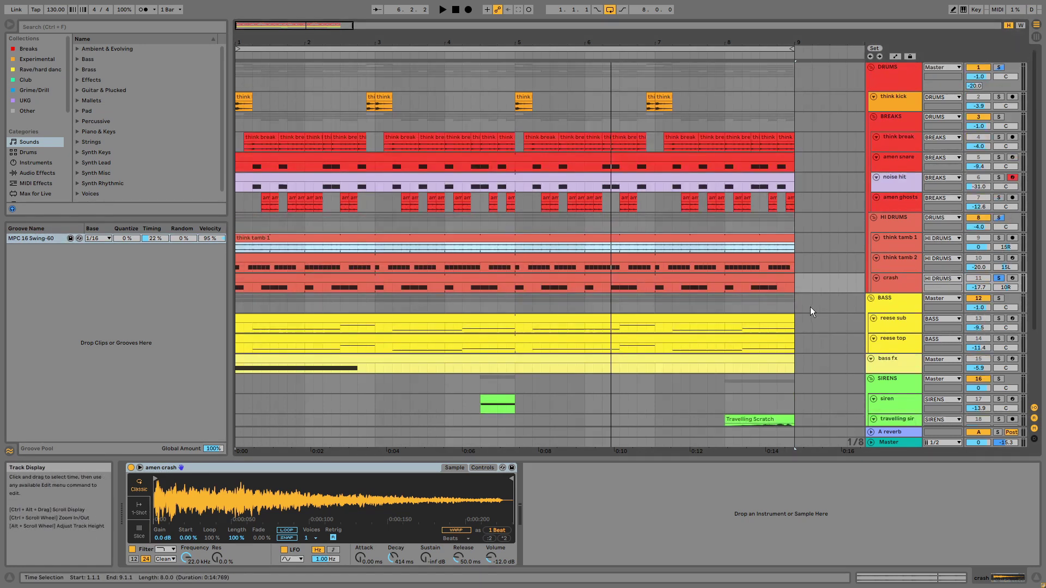
pyautogui.click(812, 286)
pyautogui.moveTo(798, 283); pyautogui.dragTo(234, 139)
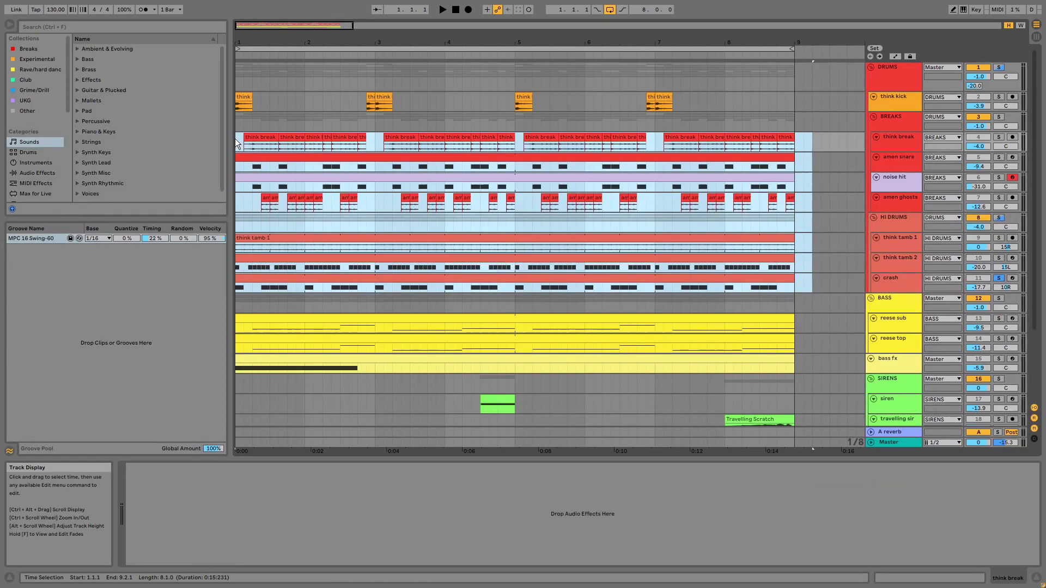
# Step: Review the DRUMS group's Saturator, Drum Buss and EQ Eight, then the A reverb return's effects
pyautogui.click(901, 82)
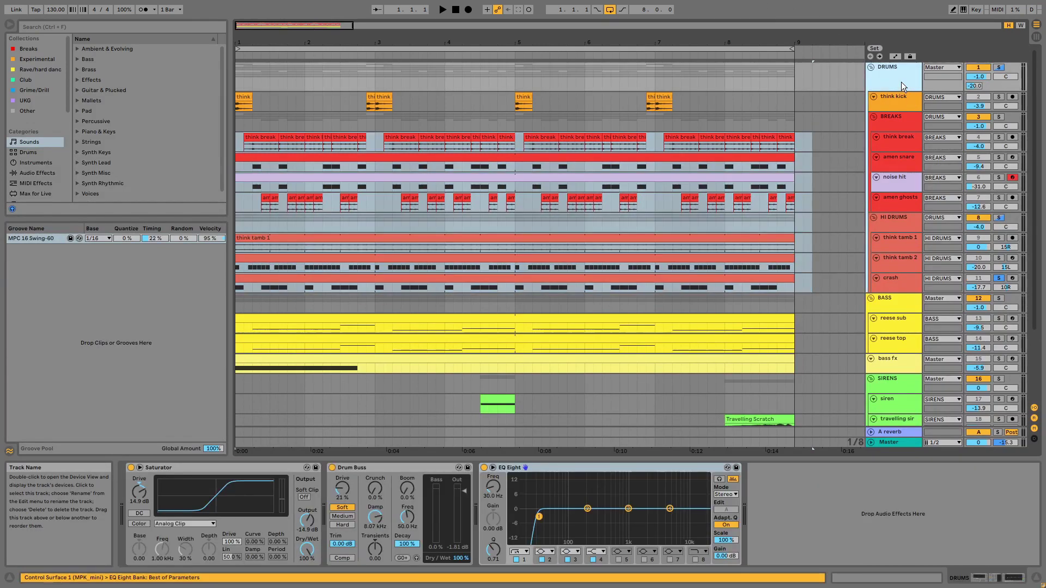
pyautogui.click(269, 469)
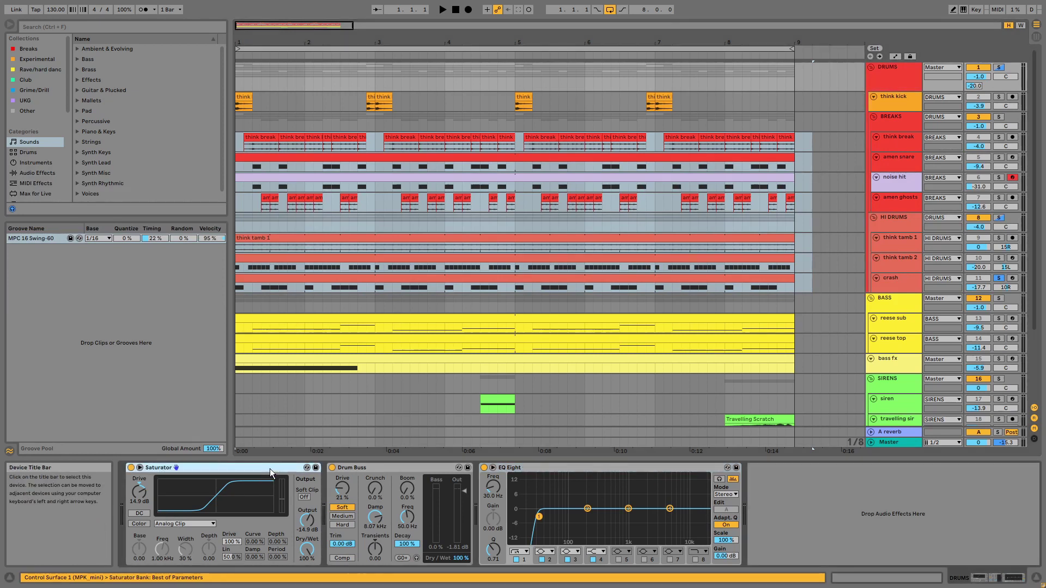
pyautogui.click(385, 466)
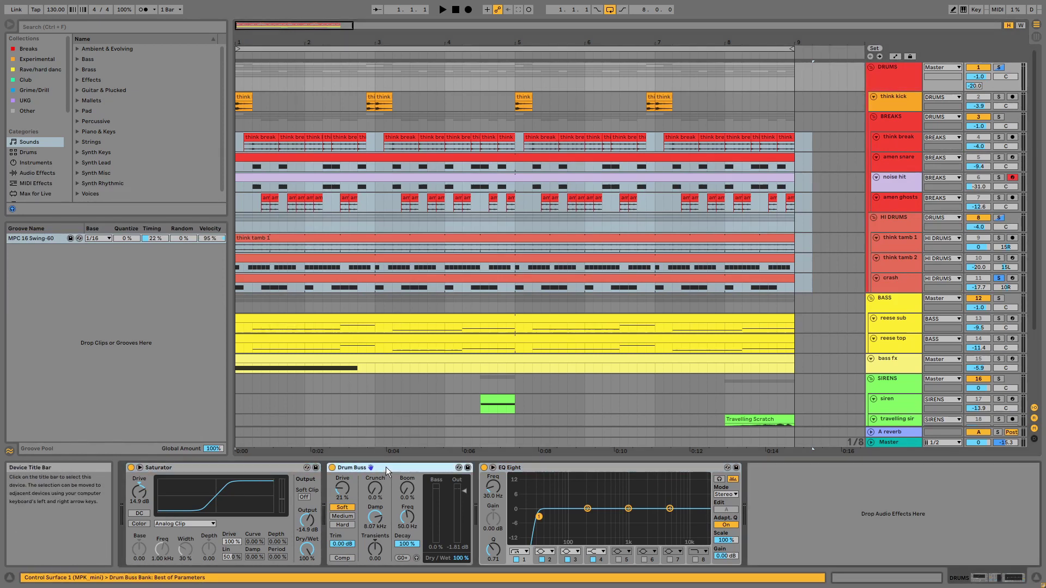
pyautogui.click(594, 472)
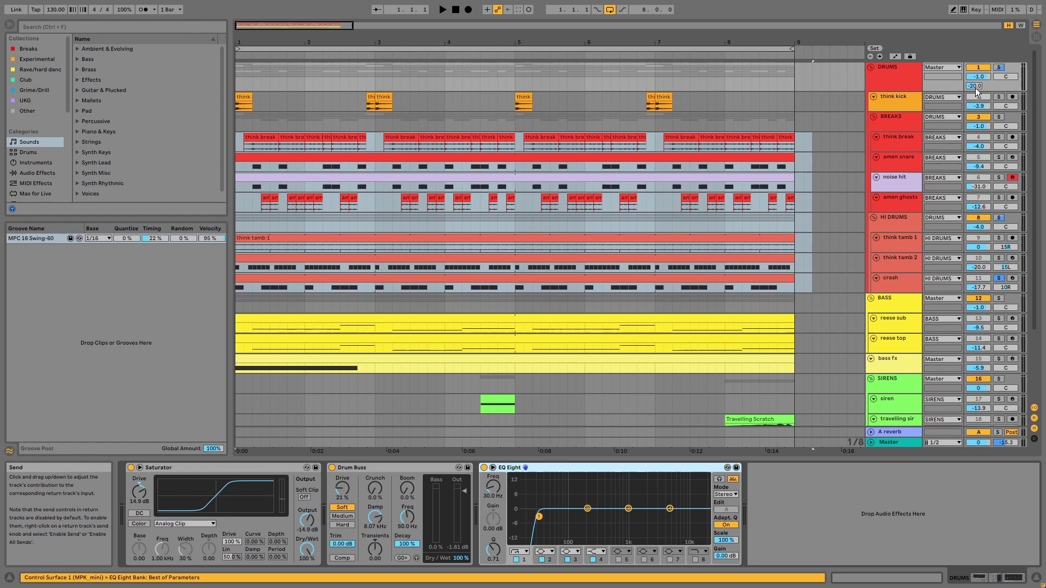
pyautogui.click(896, 433)
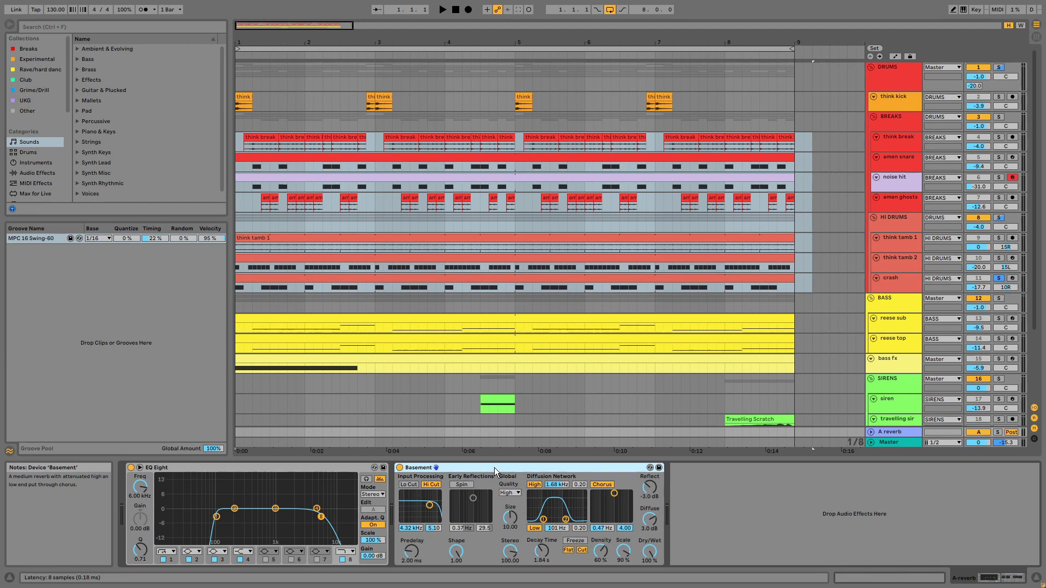
# Step: Solo the BASS group and play it with the reese sub clip selected
pyautogui.click(998, 298)
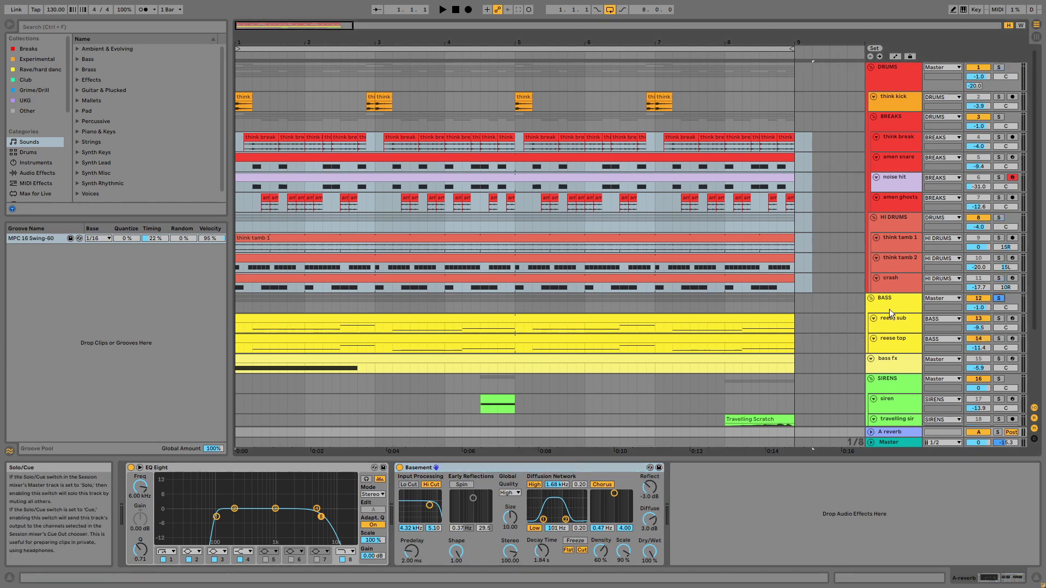
pyautogui.click(721, 320)
pyautogui.press('space')
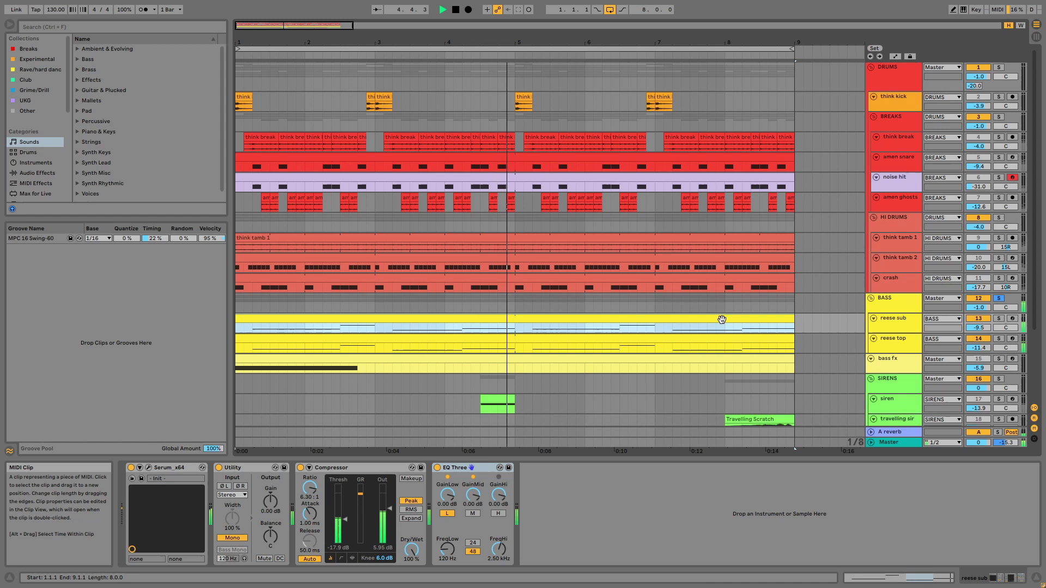
# Step: Audition the reese sub soloed, then check its clip's notes and return to the devices
pyautogui.click(998, 318)
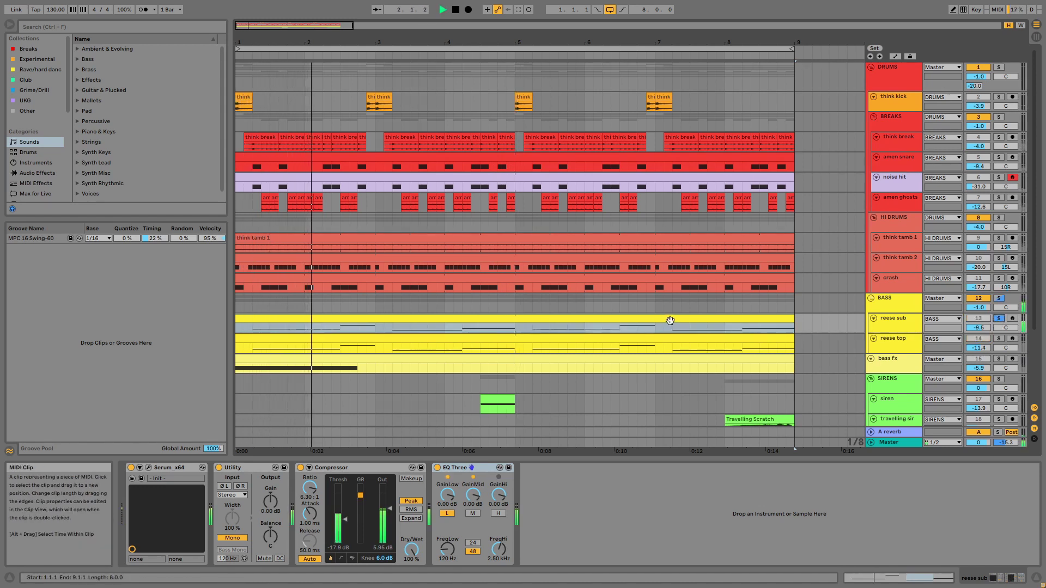
pyautogui.click(998, 298)
pyautogui.click(730, 315)
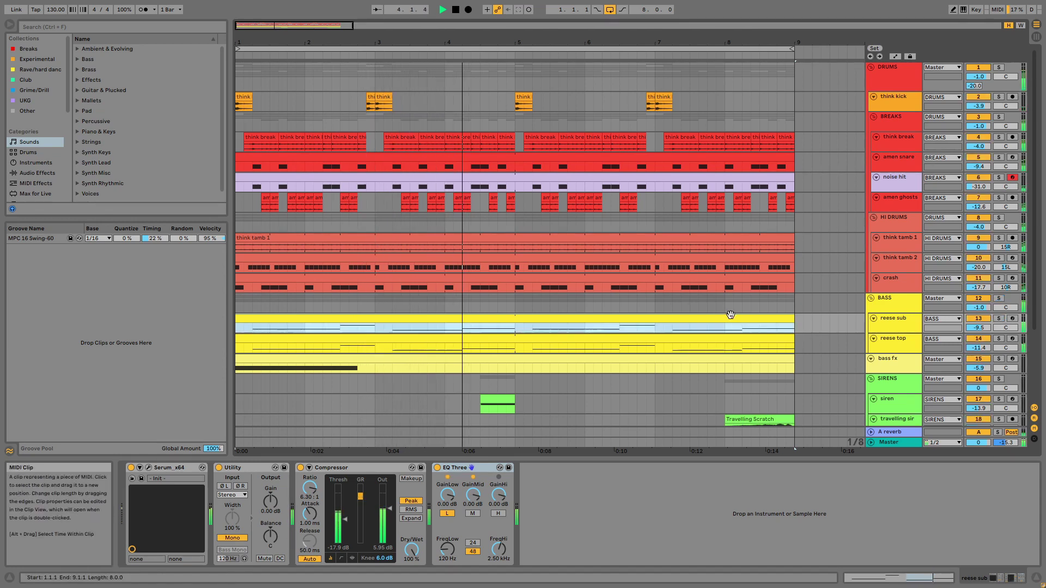
pyautogui.doubleClick(730, 315)
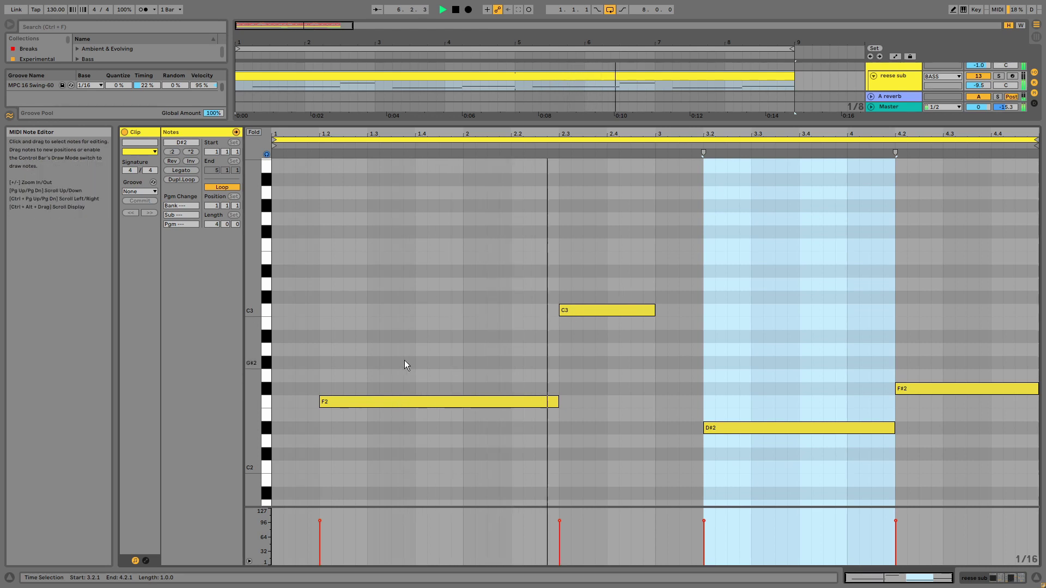
pyautogui.hotkey('shift', 'Tab')
# Step: Open the reese sub's Serum and show its FX page while playing
pyautogui.click(149, 468)
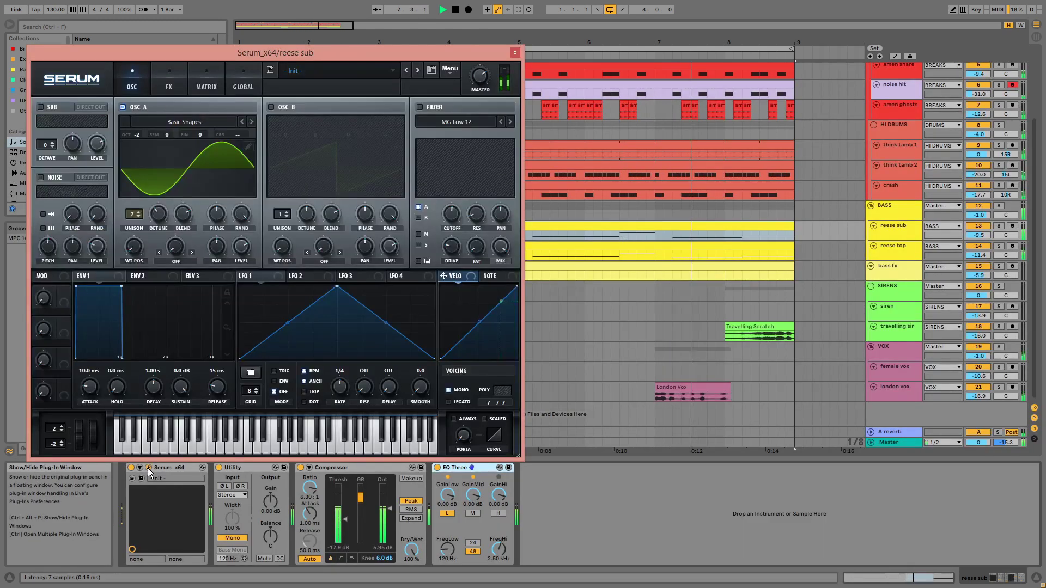
pyautogui.press('space')
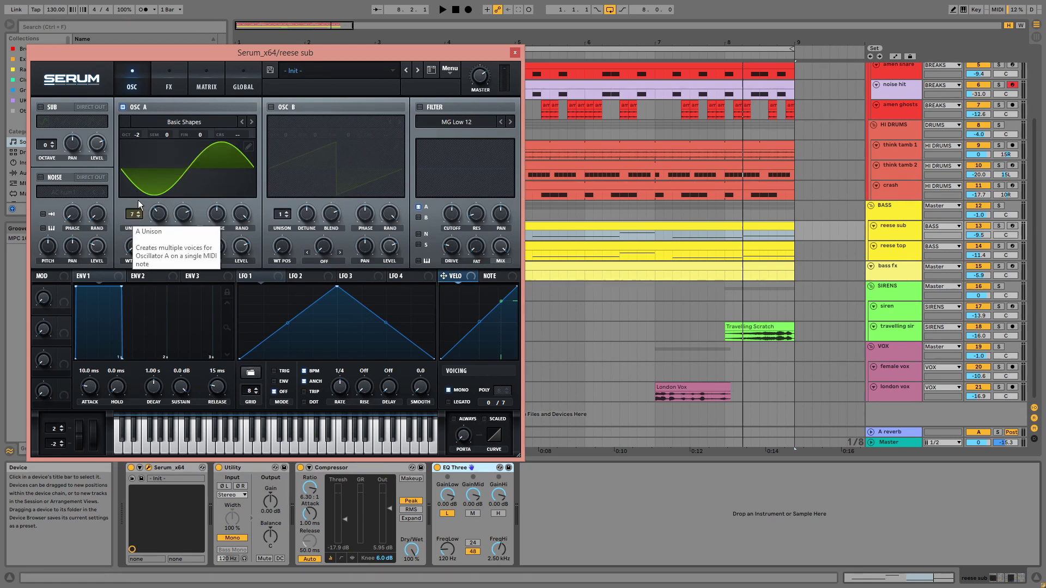
pyautogui.click(173, 86)
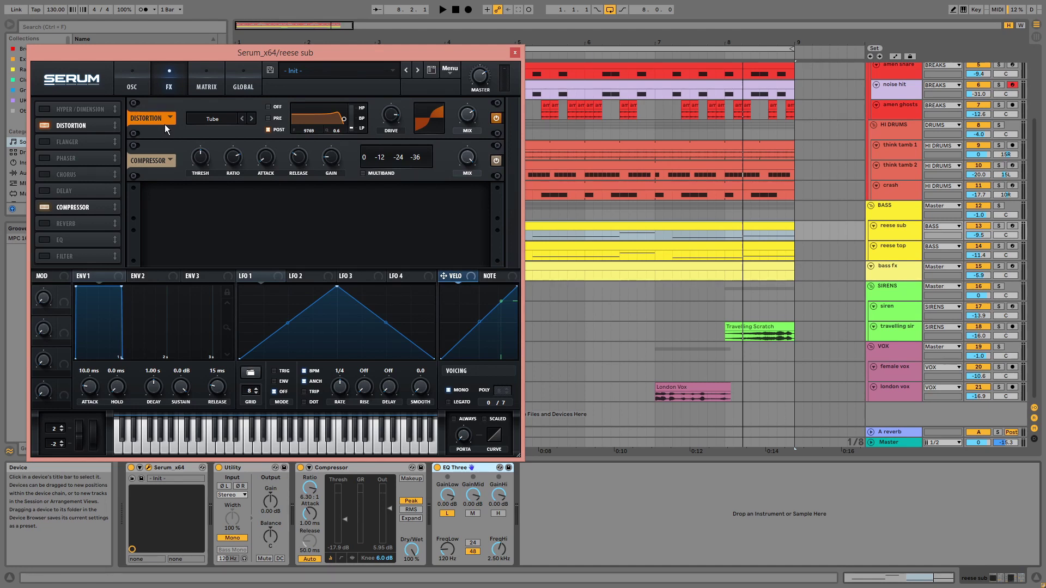
pyautogui.press('space')
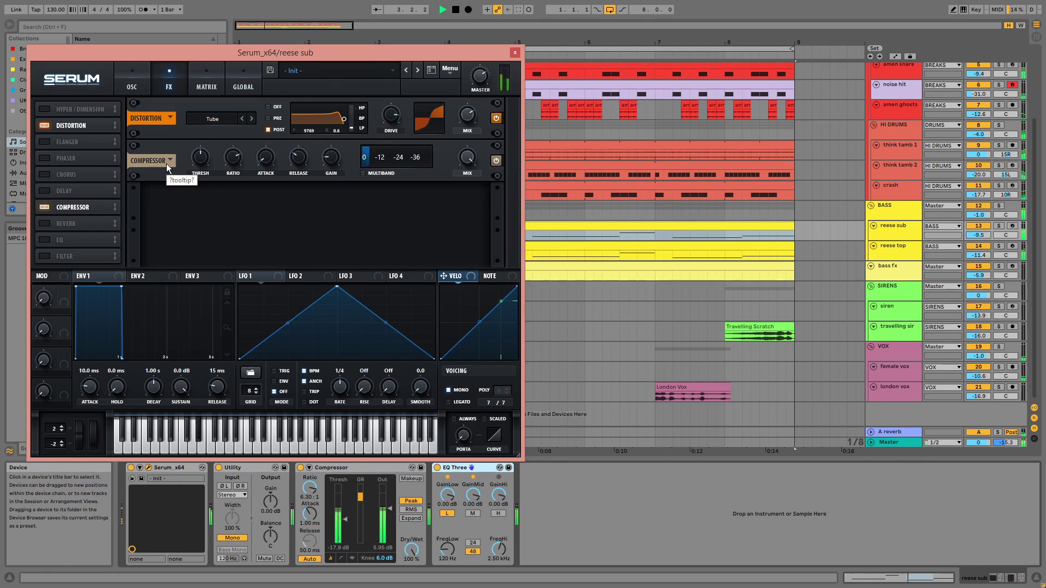
# Step: Look through the reese sub's Utility, Compressor and EQ Three devices during playback
pyautogui.click(257, 469)
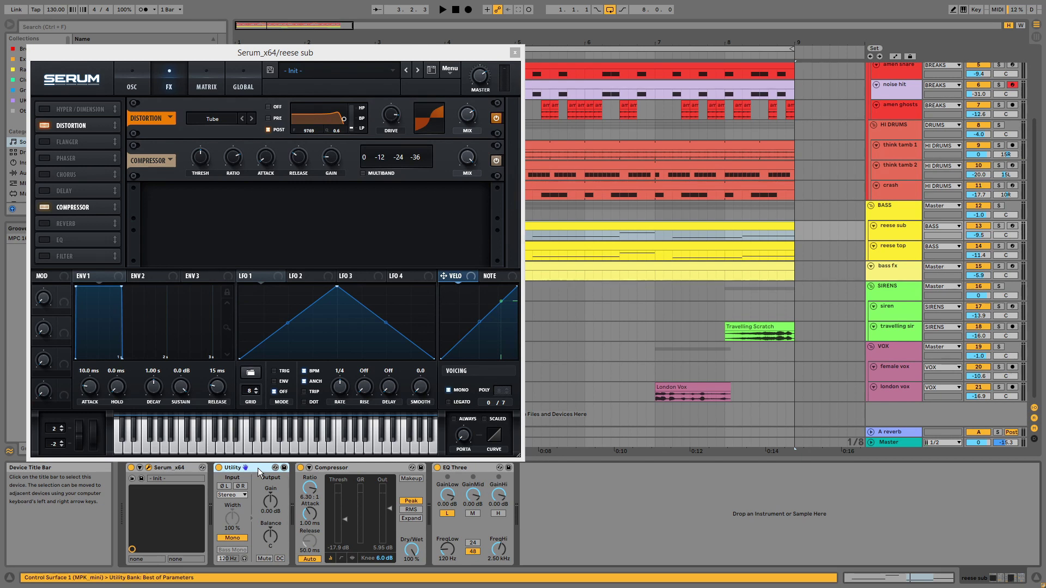
pyautogui.click(329, 468)
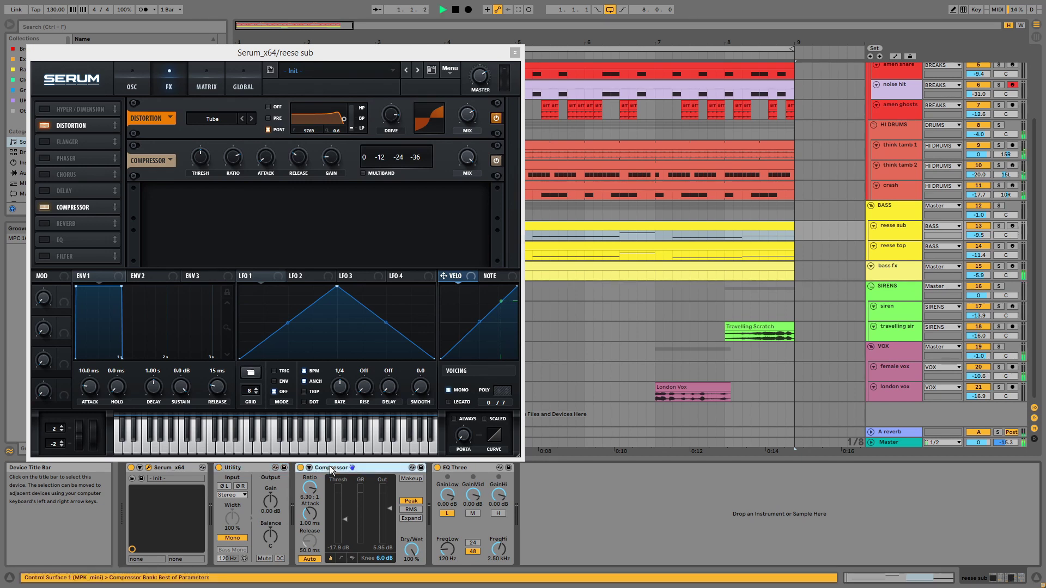
pyautogui.press('space')
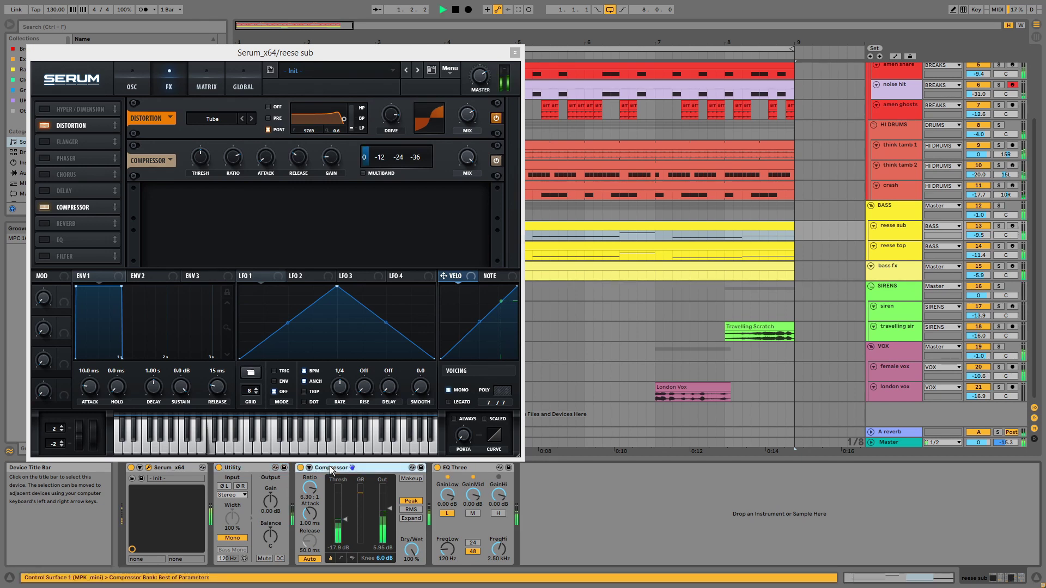
pyautogui.press('space')
pyautogui.click(454, 468)
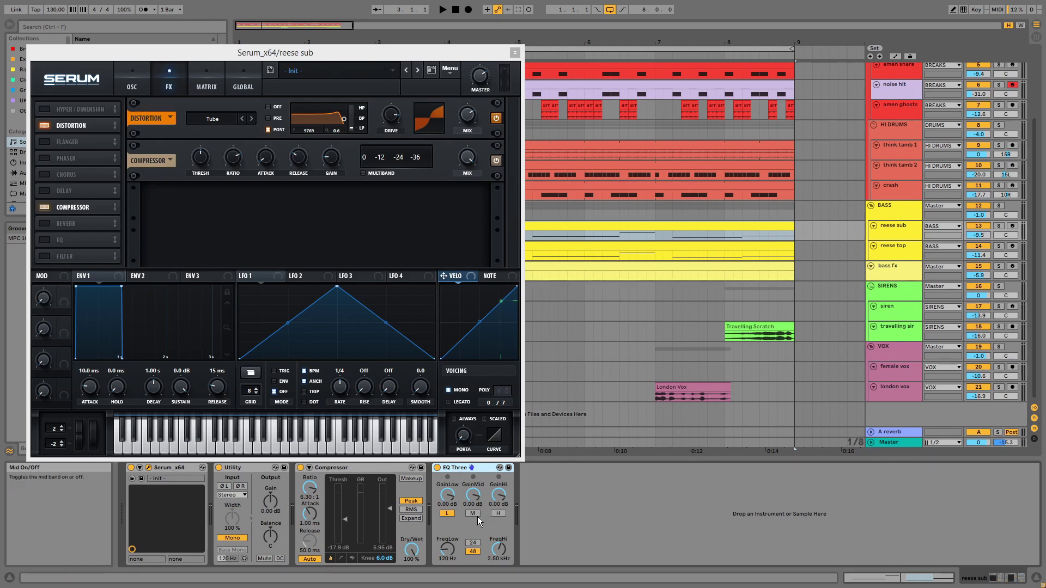
# Step: Close the reese sub Serum, solo reese top, play it and check its notes
pyautogui.click(515, 52)
pyautogui.click(999, 246)
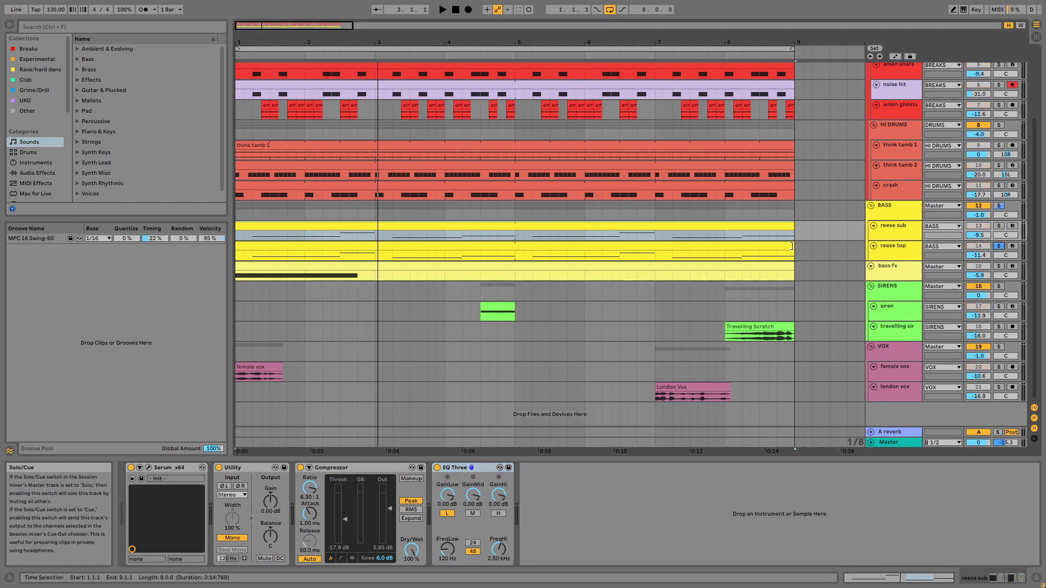
pyautogui.press('space')
pyautogui.doubleClick(744, 244)
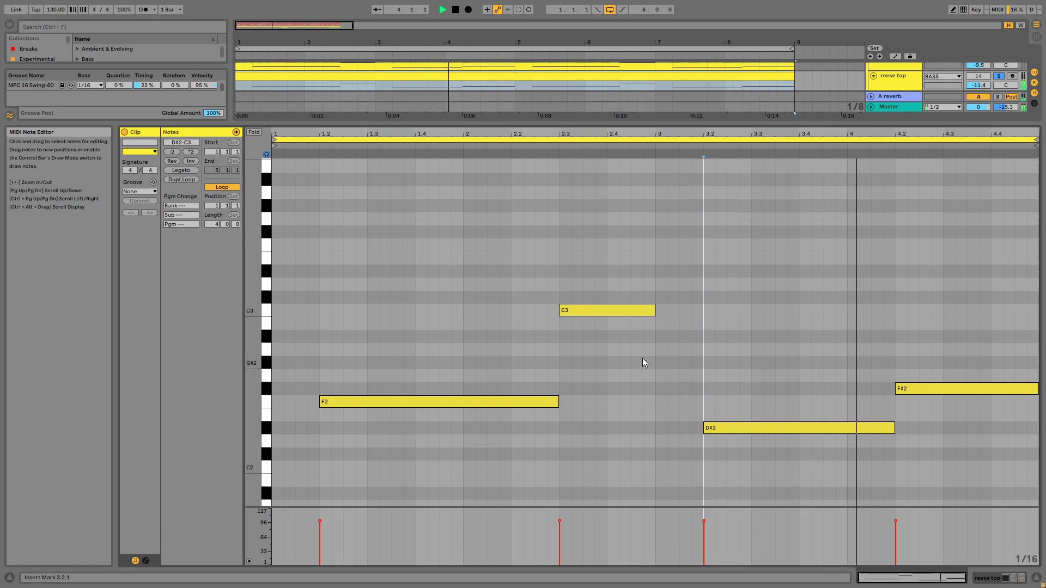
pyautogui.hotkey('shift', 'Tab')
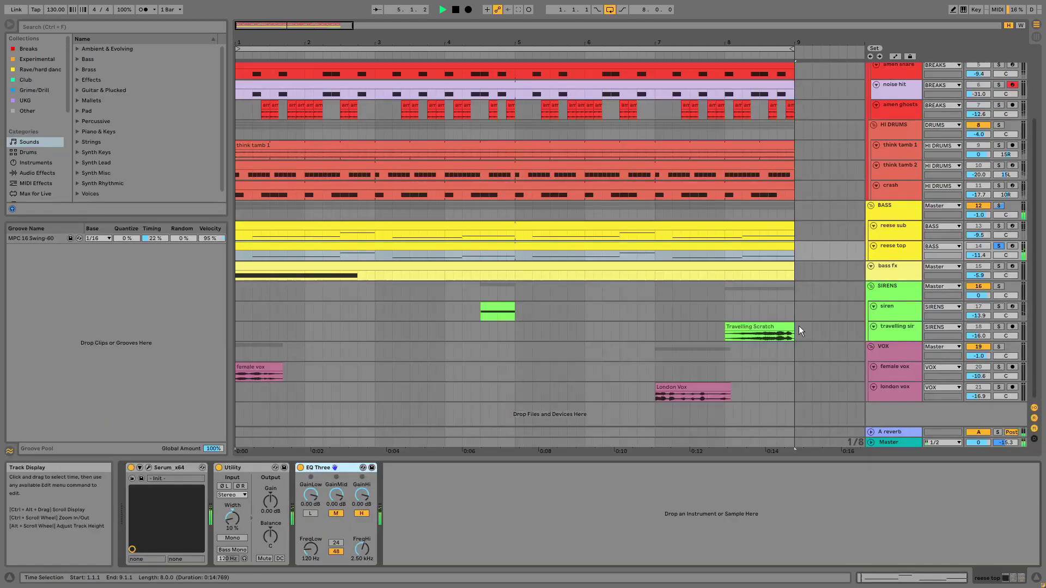
# Step: Open reese top's Serum on its FX page and audition it soloed
pyautogui.click(149, 468)
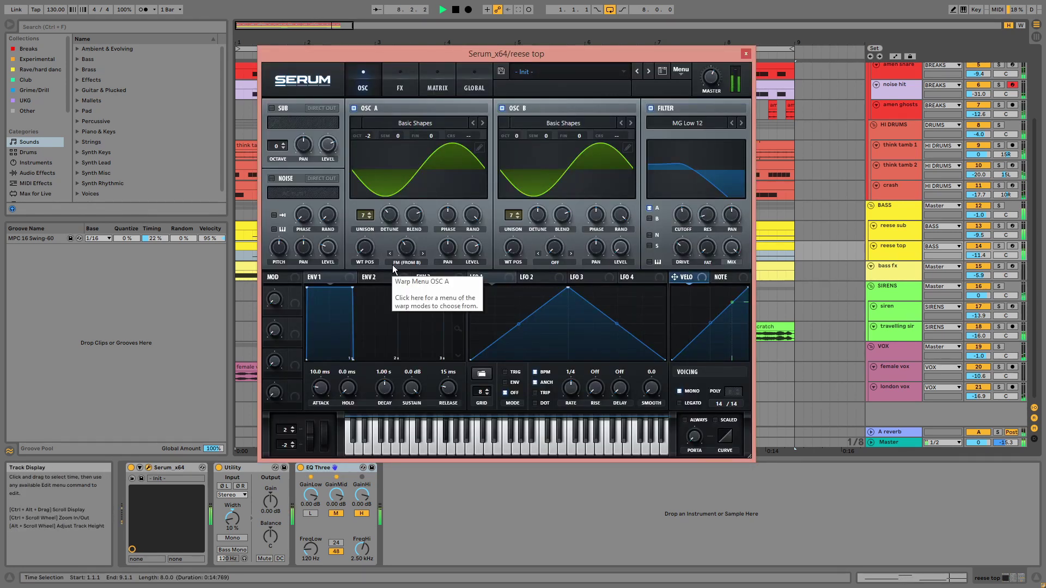
pyautogui.press('space')
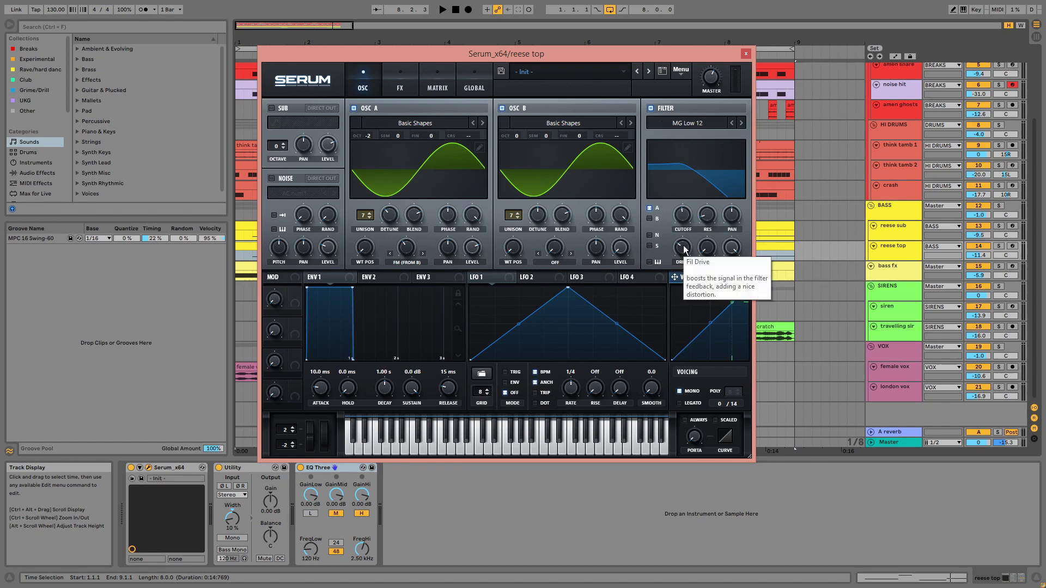
pyautogui.click(403, 83)
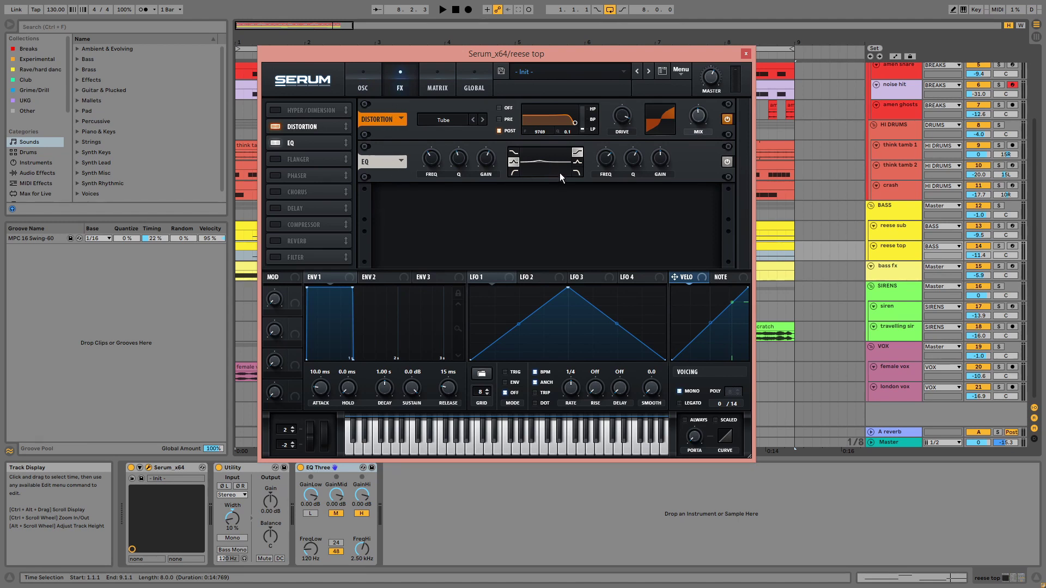
pyautogui.press('space')
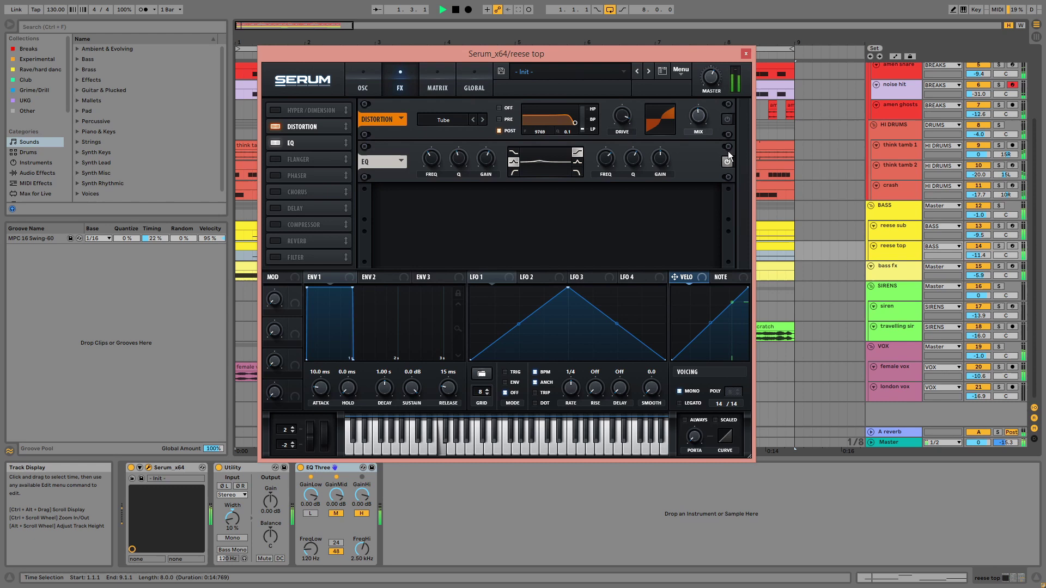
pyautogui.click(999, 246)
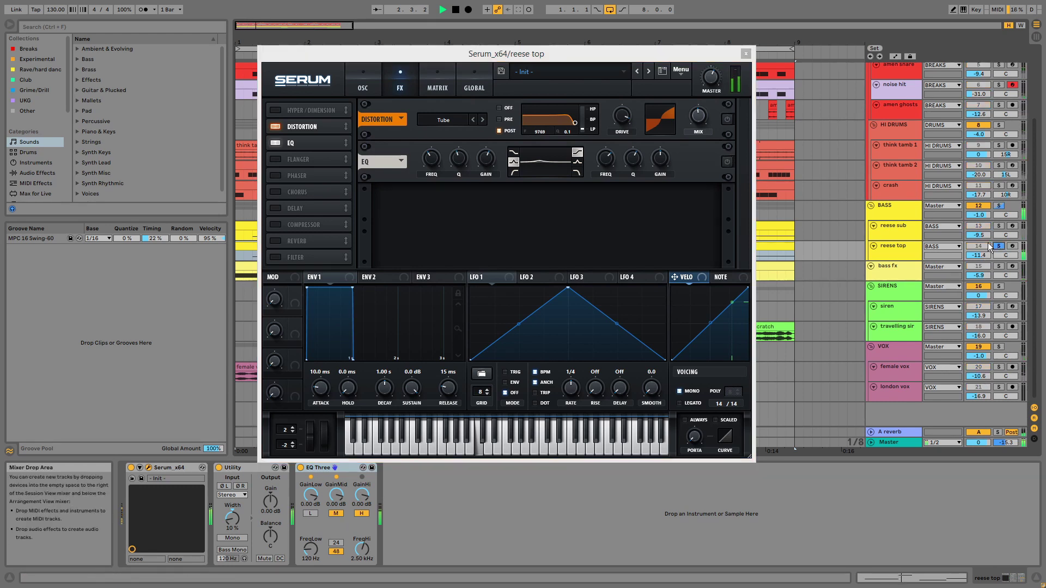
pyautogui.click(731, 119)
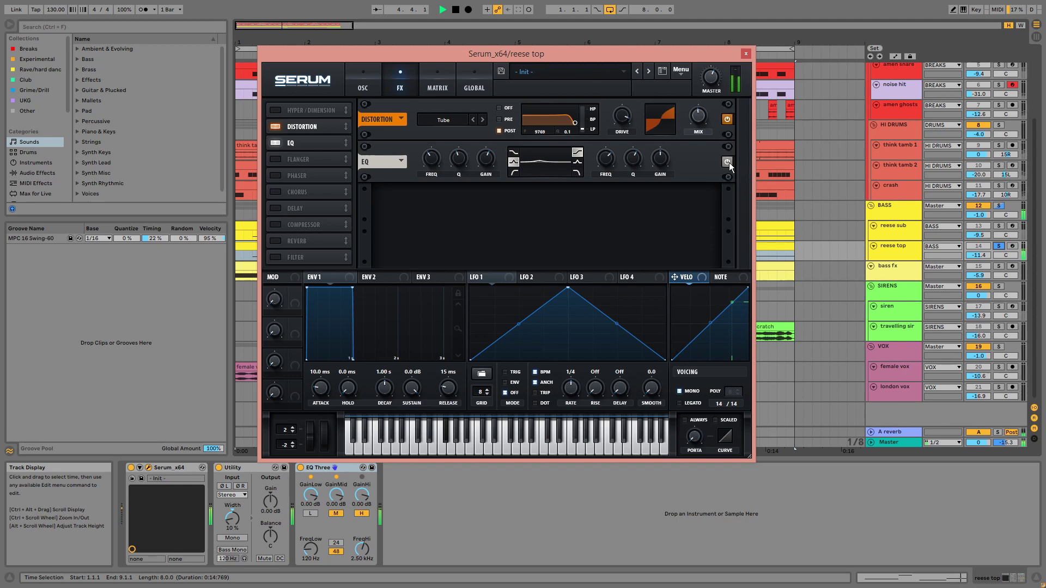
# Step: Close the reese top synth, stop playback and check its Utility and EQ Three
pyautogui.click(746, 54)
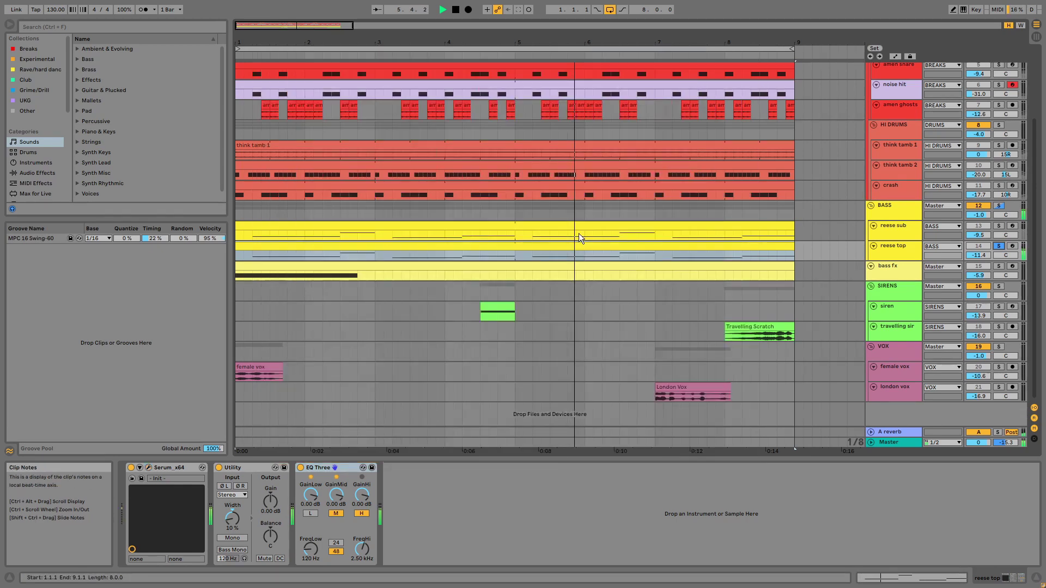
pyautogui.press('space')
pyautogui.click(260, 467)
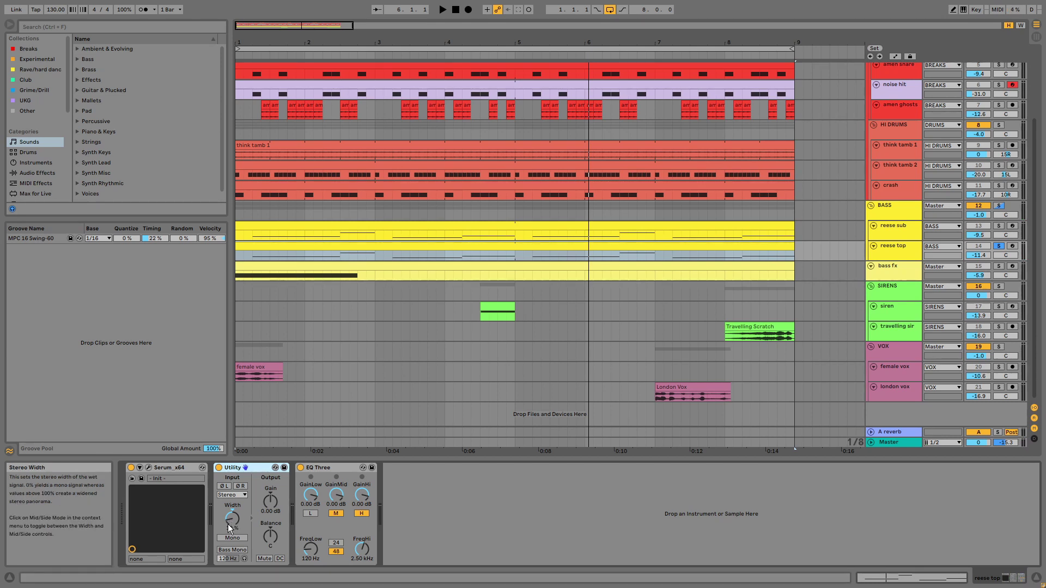
pyautogui.click(321, 467)
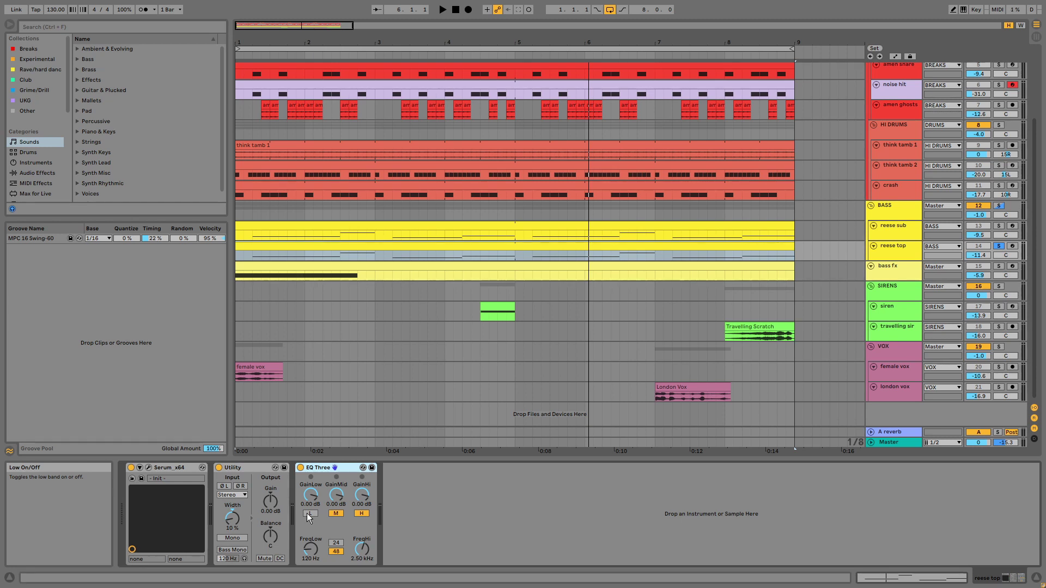
# Step: Show the BASS group's EQ Eight and heighten its row to reveal the -10.0 dB reverb send
pyautogui.click(893, 211)
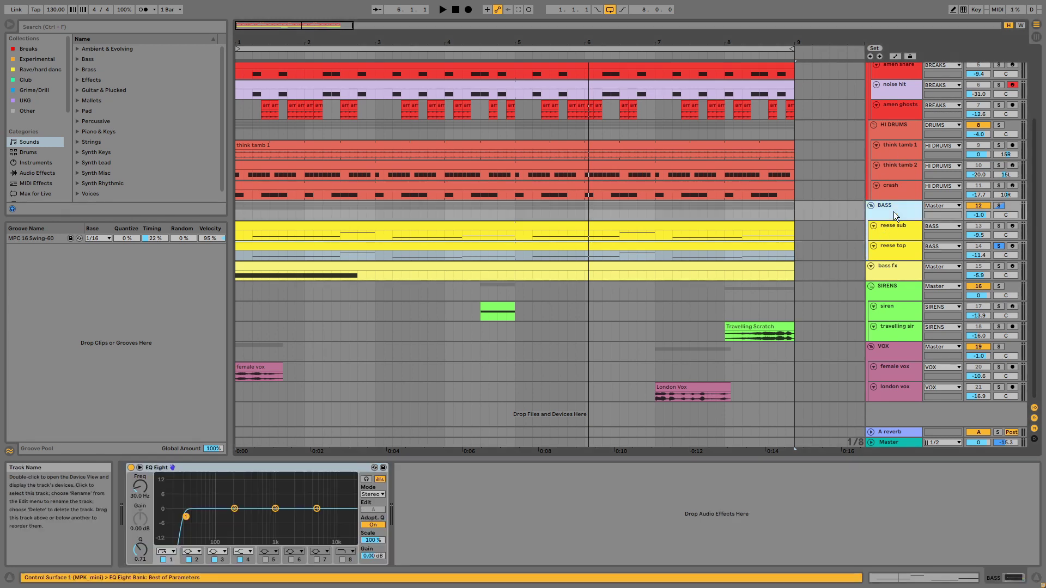
pyautogui.click(329, 469)
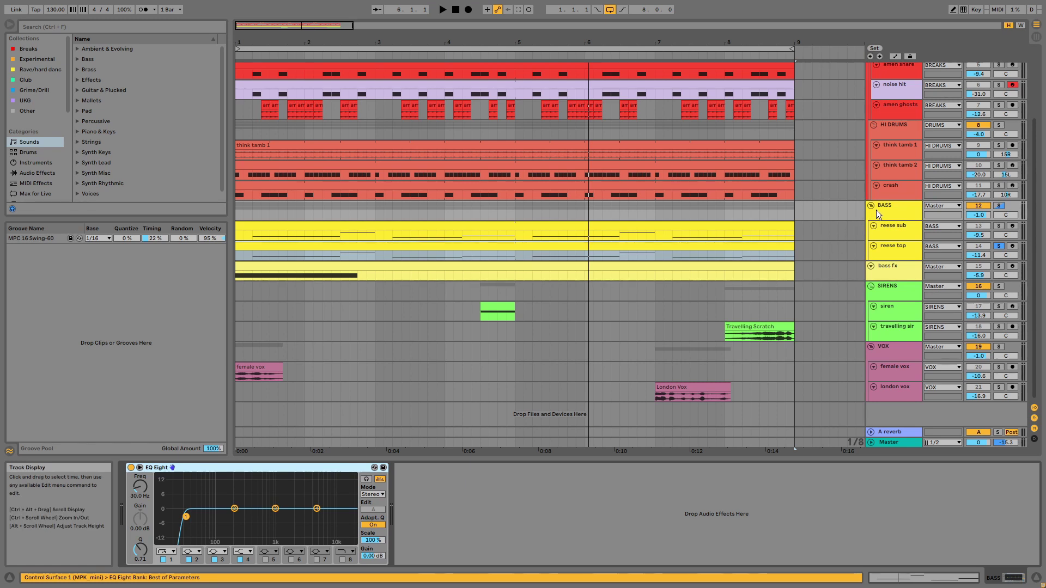
pyautogui.click(912, 218)
pyautogui.moveTo(912, 220); pyautogui.dragTo(913, 229)
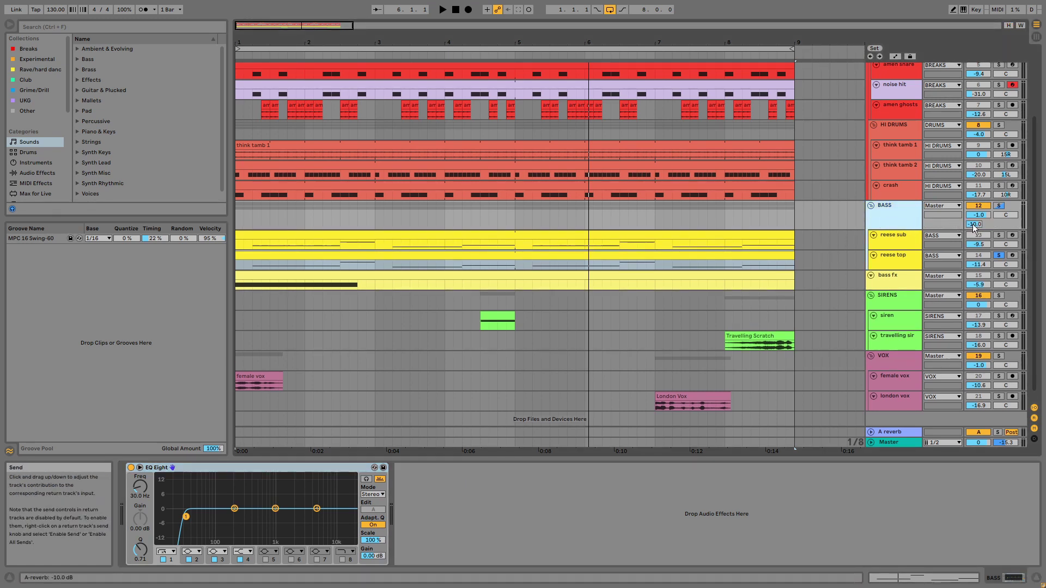
# Step: Play the bass fx track and view its Serum's FX and modulation matrix pages
pyautogui.click(1000, 276)
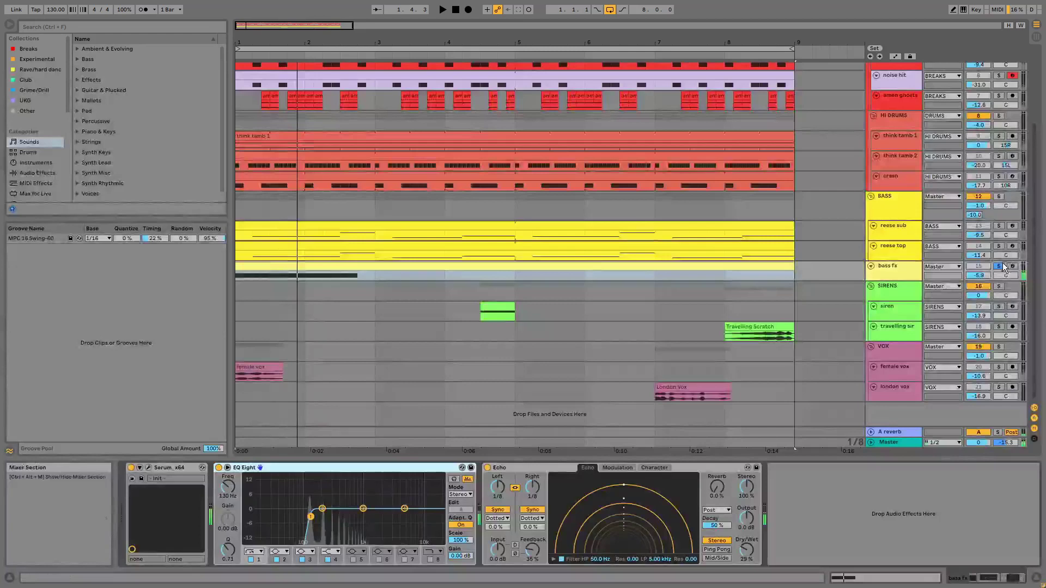
pyautogui.click(1000, 267)
pyautogui.press('space')
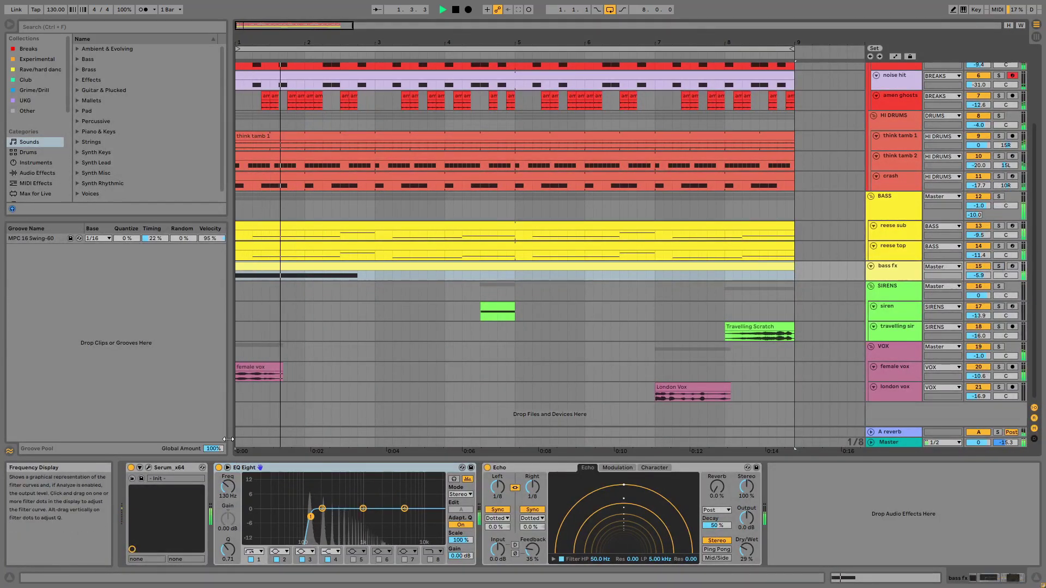
pyautogui.click(149, 468)
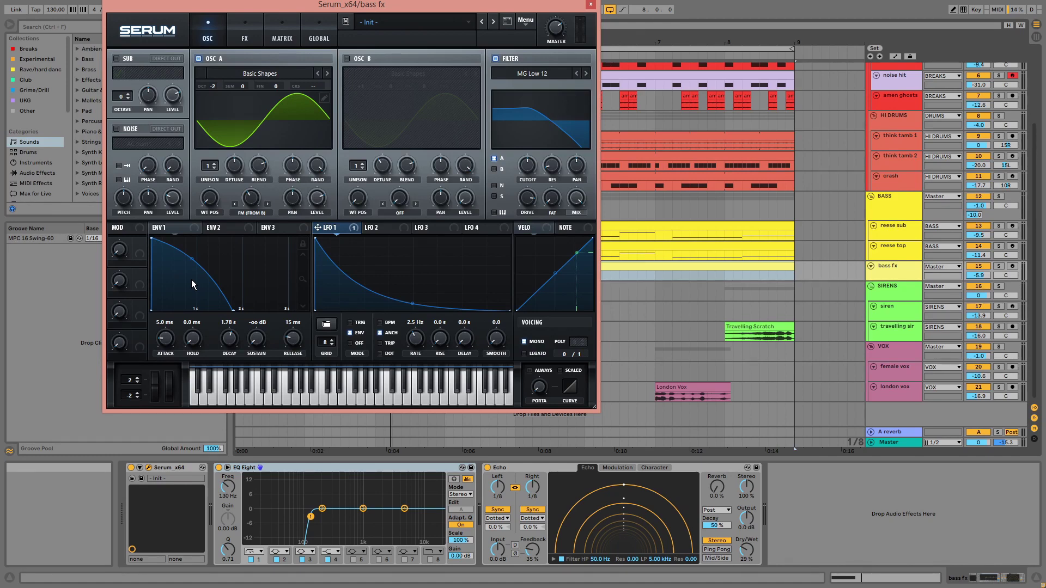
pyautogui.click(244, 37)
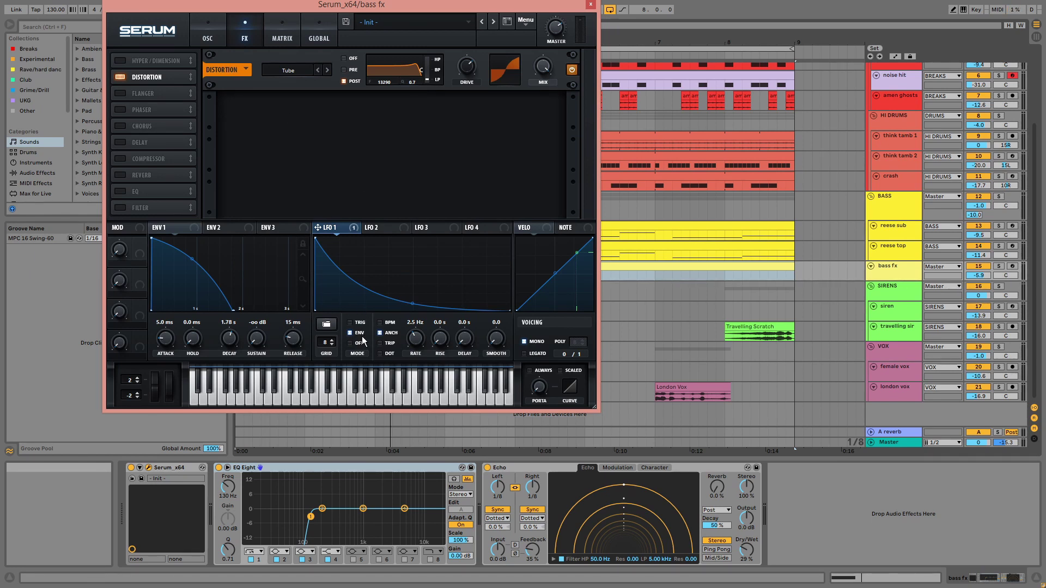
pyautogui.click(281, 38)
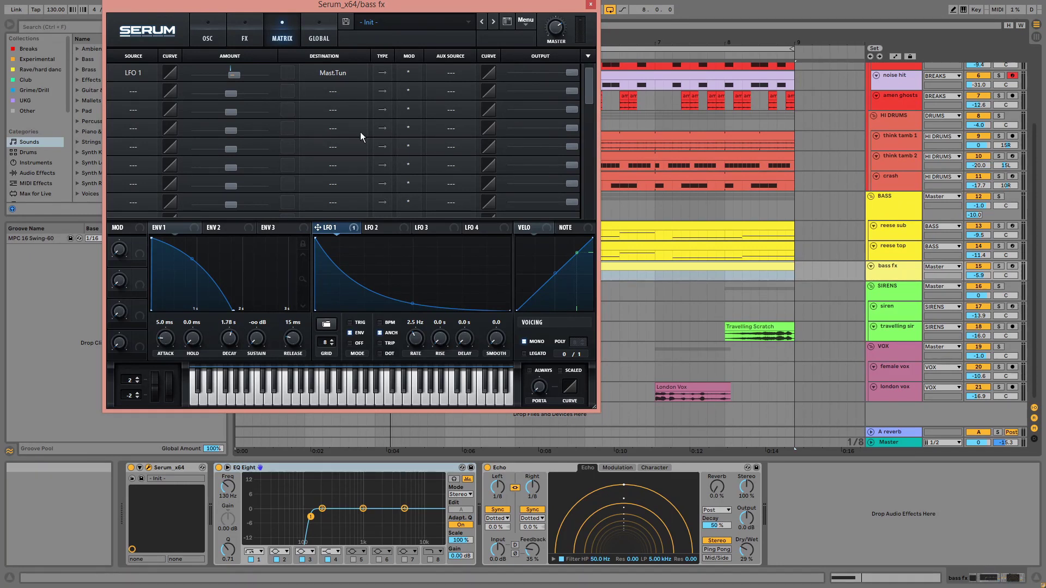
# Step: A/B the bass fx EQ Eight and Echo soloed, show its -10.0 send, then solo SIRENS
pyautogui.click(1000, 269)
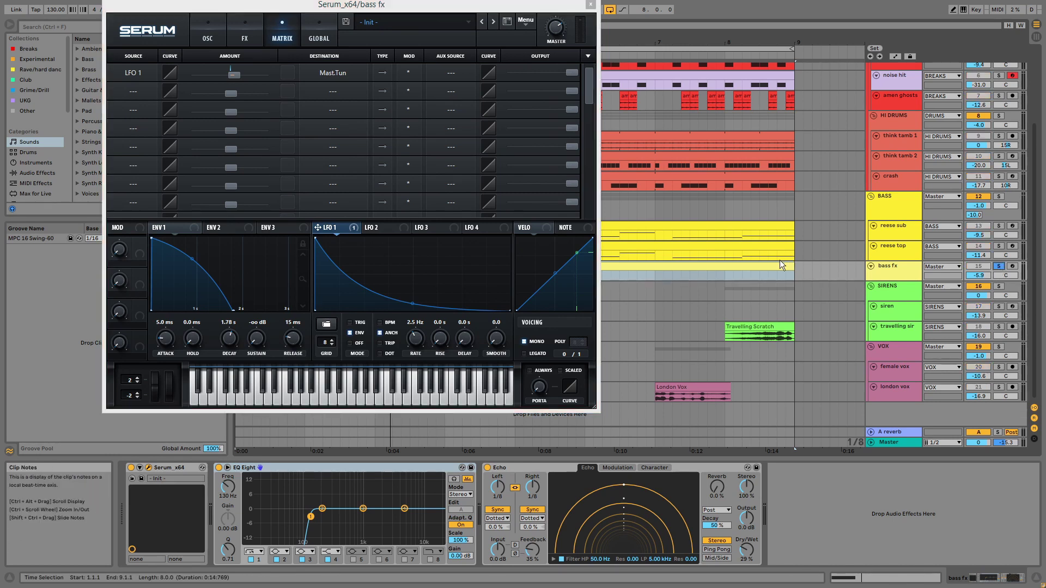
pyautogui.click(218, 467)
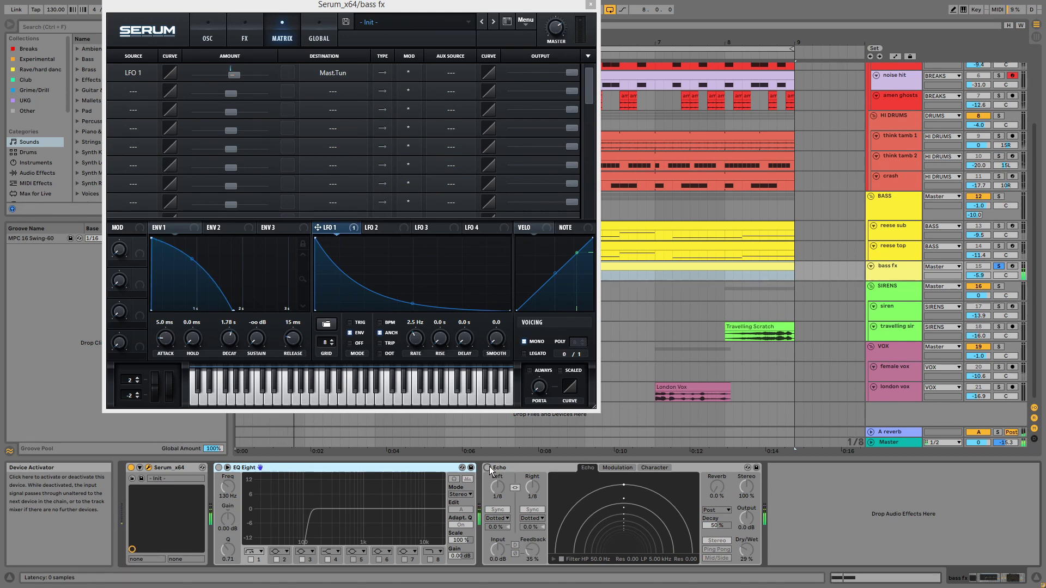
pyautogui.click(487, 468)
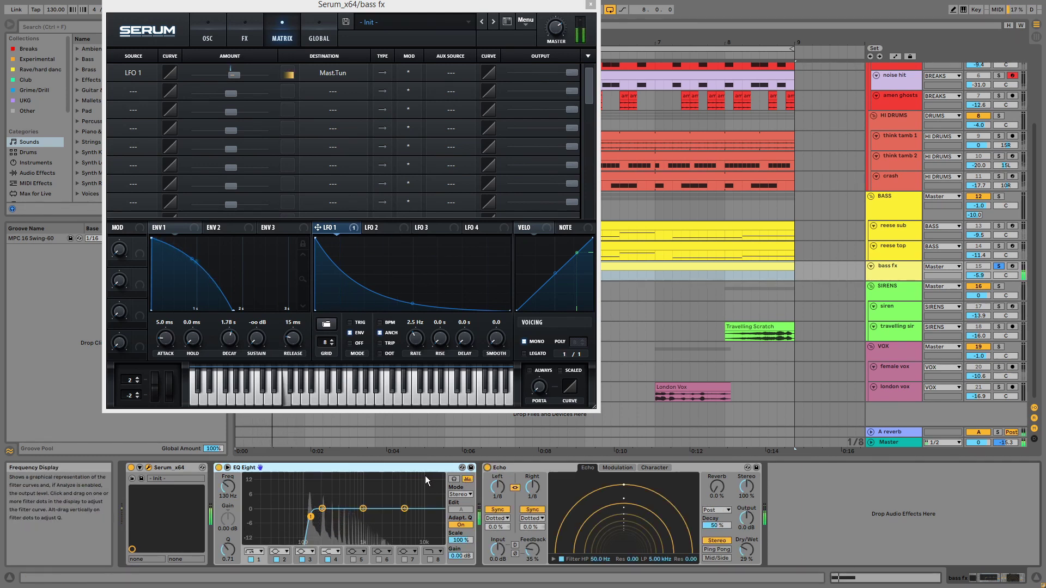
pyautogui.click(522, 469)
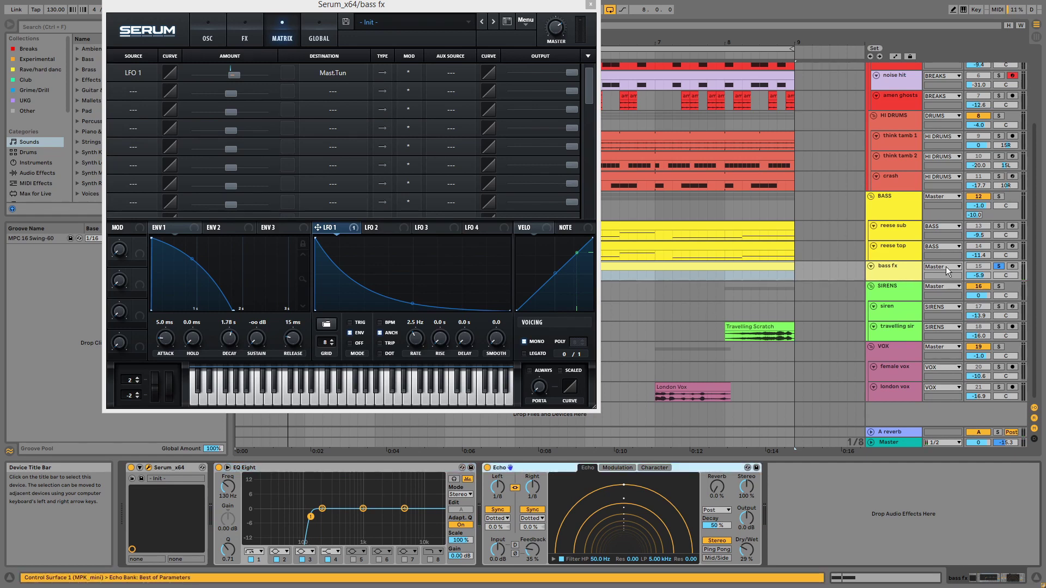
pyautogui.click(915, 272)
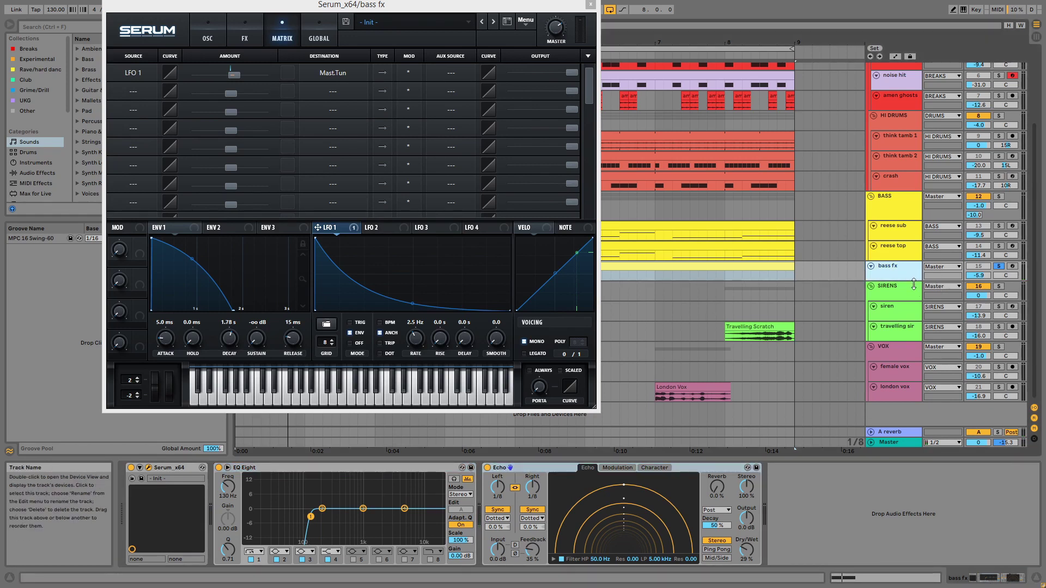
pyautogui.moveTo(913, 282); pyautogui.dragTo(914, 292)
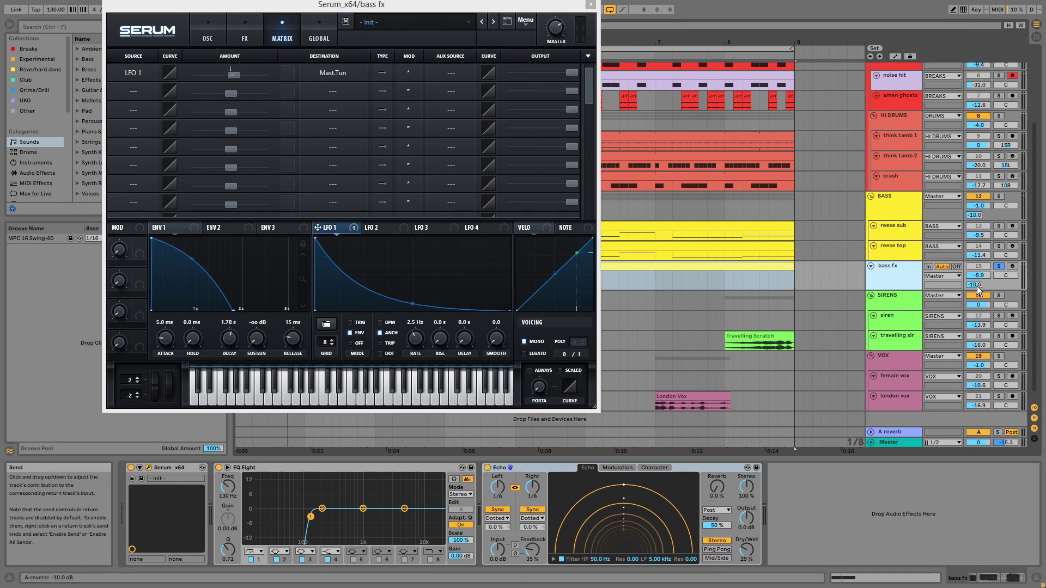
pyautogui.click(998, 295)
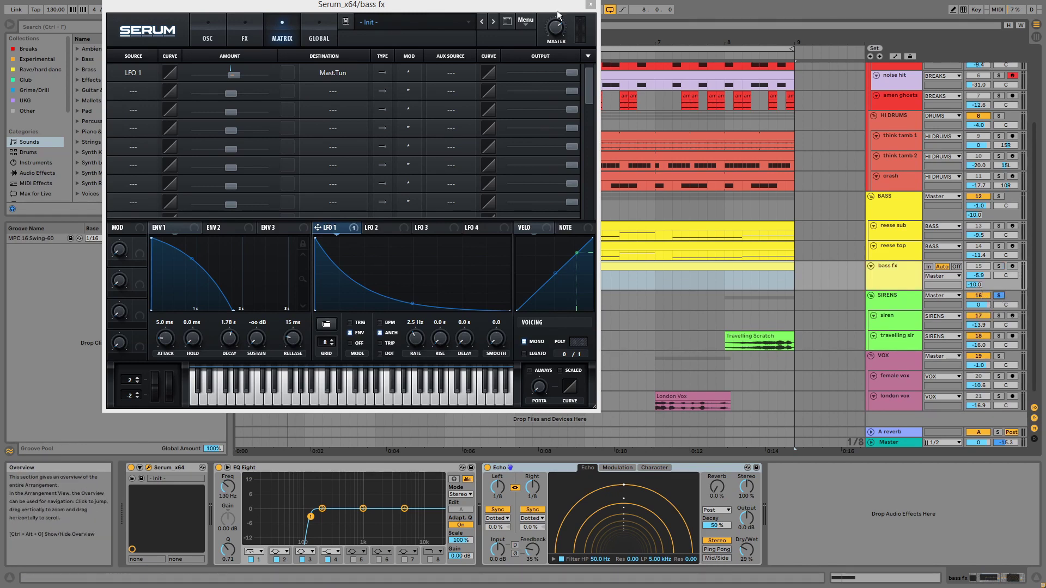
pyautogui.click(590, 4)
pyautogui.click(490, 312)
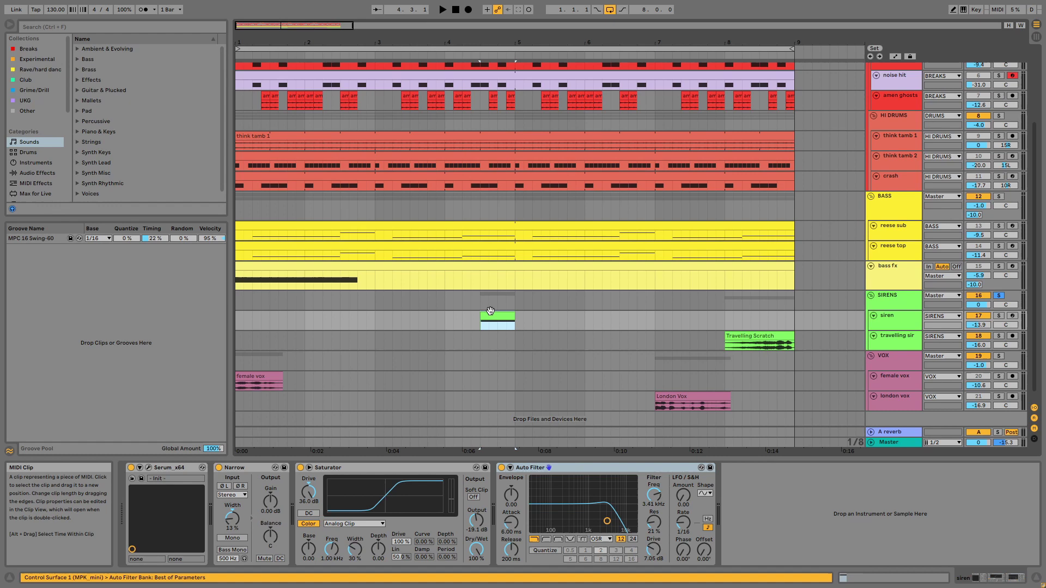
pyautogui.press('space')
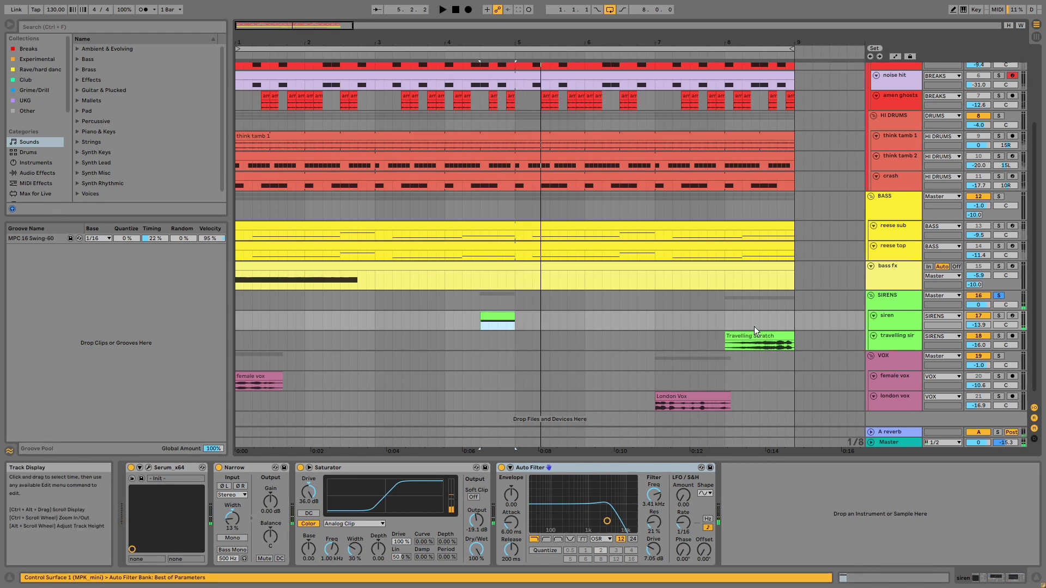
pyautogui.click(755, 339)
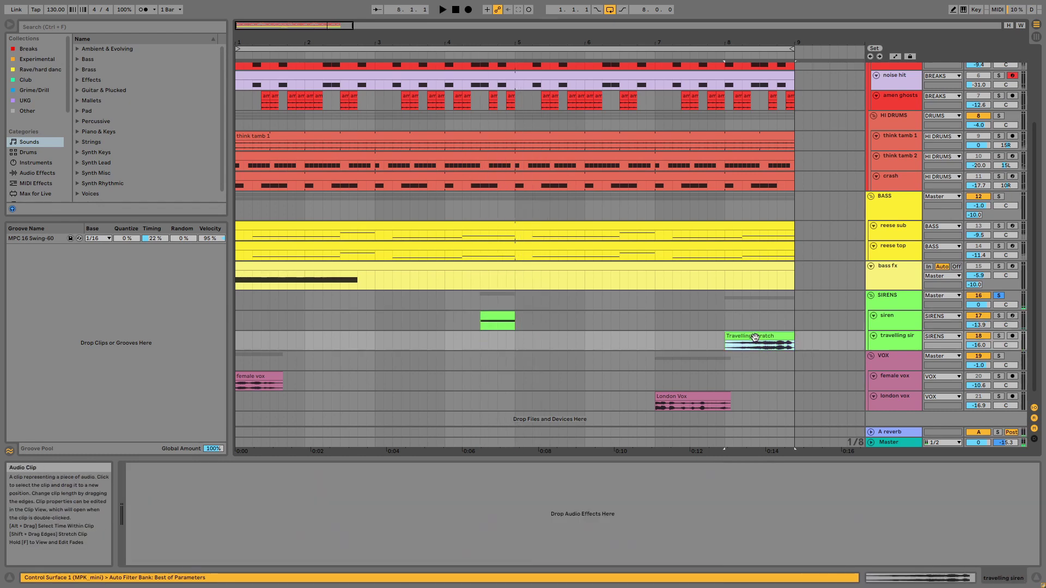
pyautogui.click(496, 316)
pyautogui.press('space')
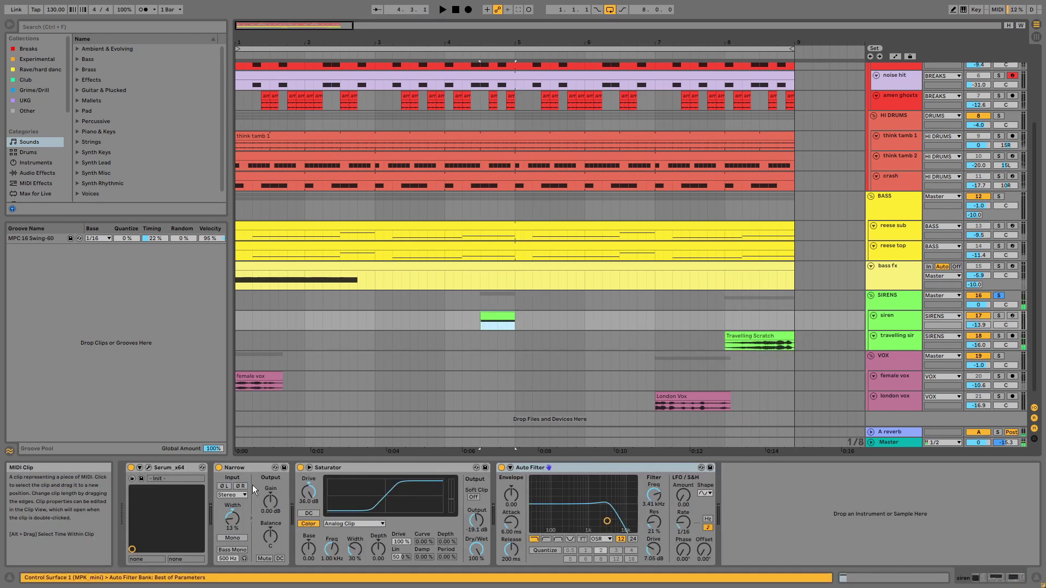
pyautogui.click(148, 468)
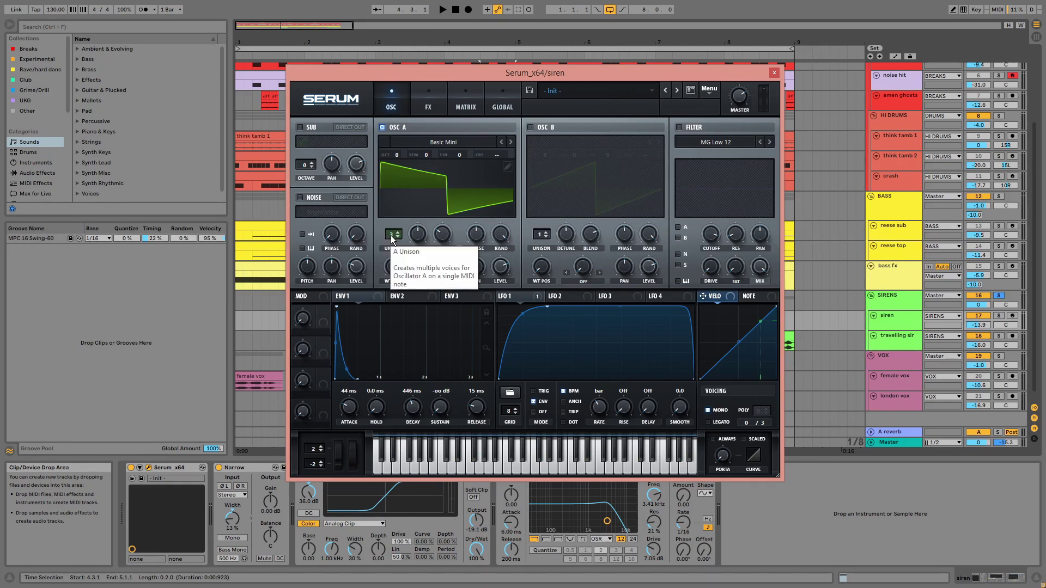
pyautogui.click(431, 109)
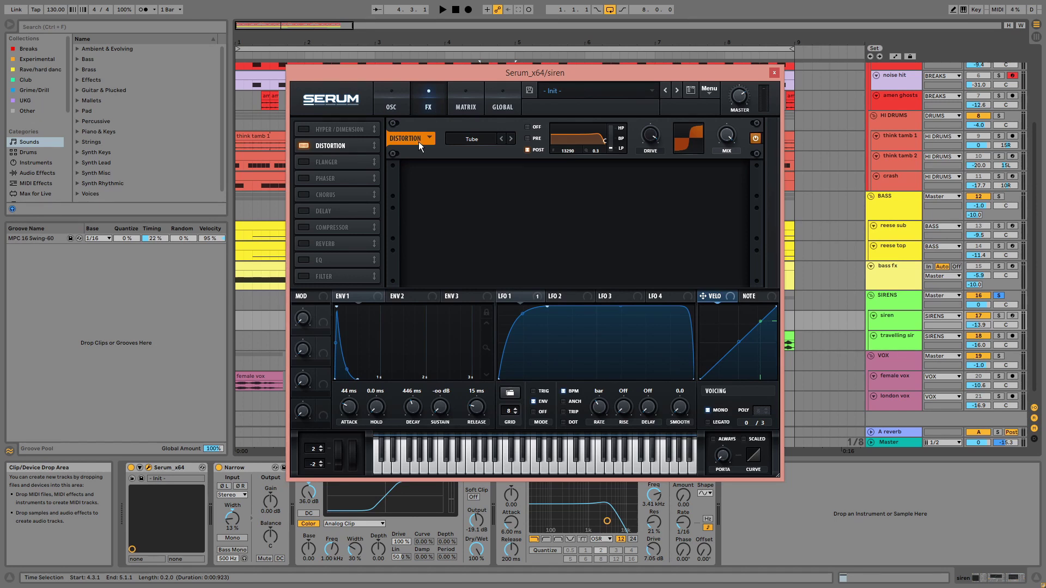
pyautogui.click(456, 108)
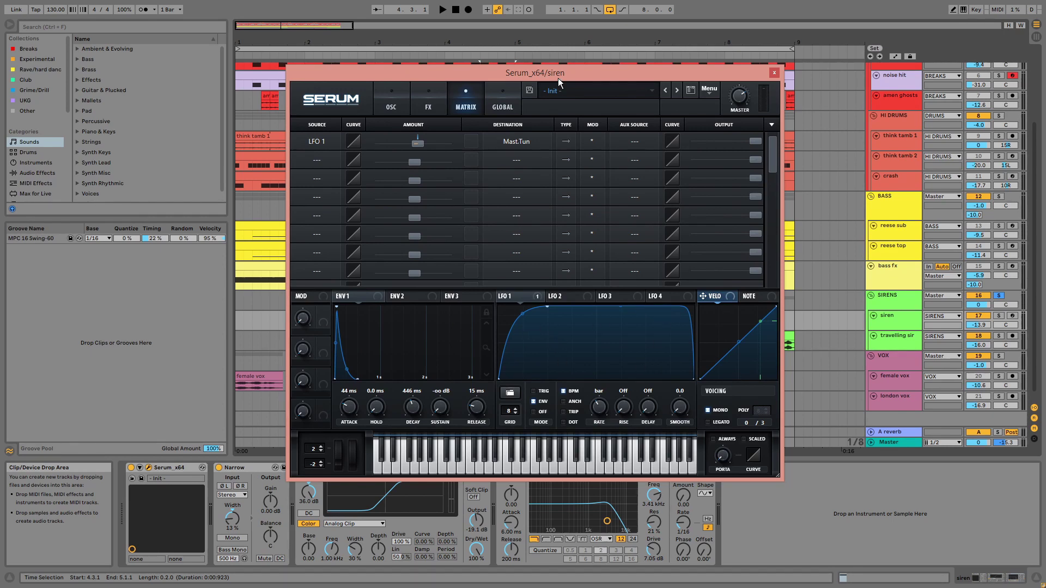
pyautogui.moveTo(558, 77); pyautogui.dragTo(793, 291)
pyautogui.doubleClick(496, 315)
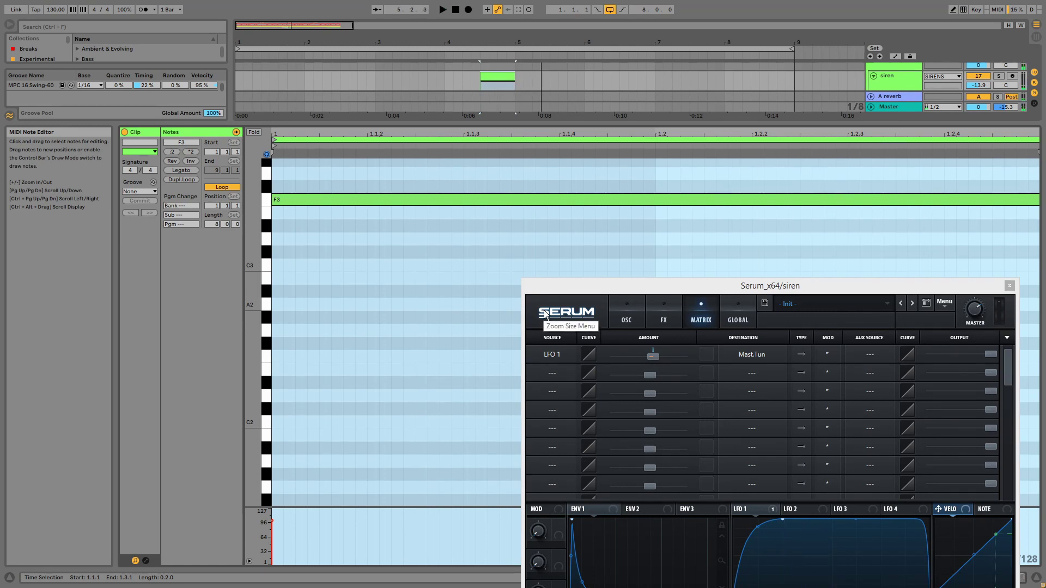
pyautogui.hotkey('shift', 'Tab')
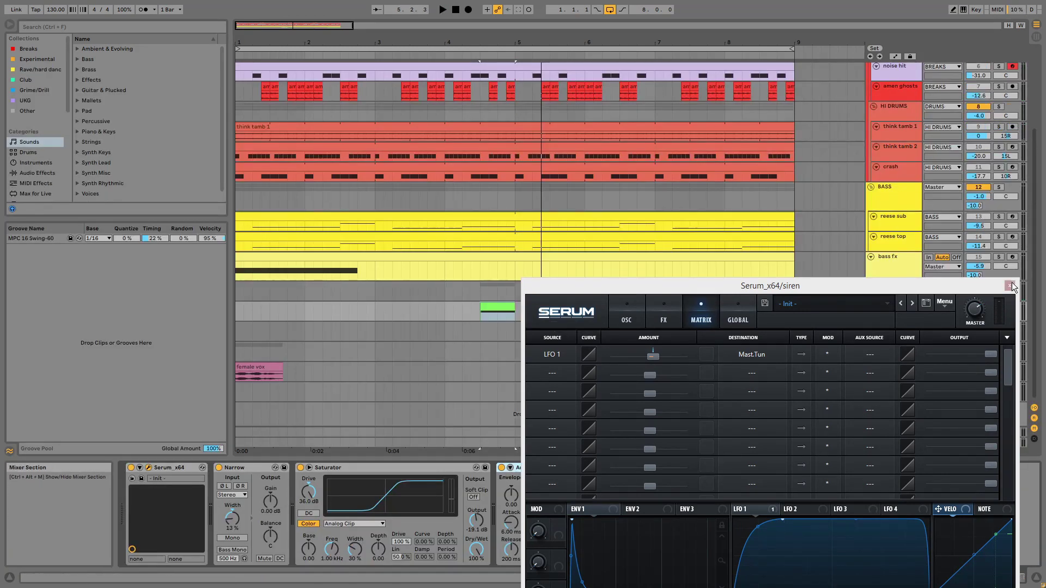
pyautogui.hotkey('ctrl', 'alt', 'p')
# Step: Inspect the siren chain's Narrow, Saturator and Auto Filter effects
pyautogui.click(266, 468)
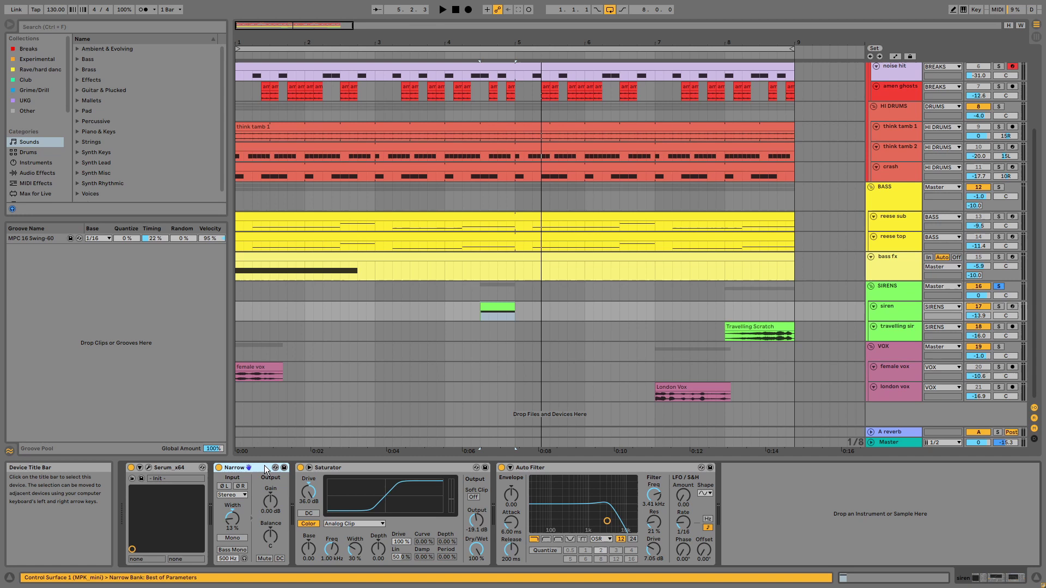
pyautogui.click(373, 469)
pyautogui.click(559, 470)
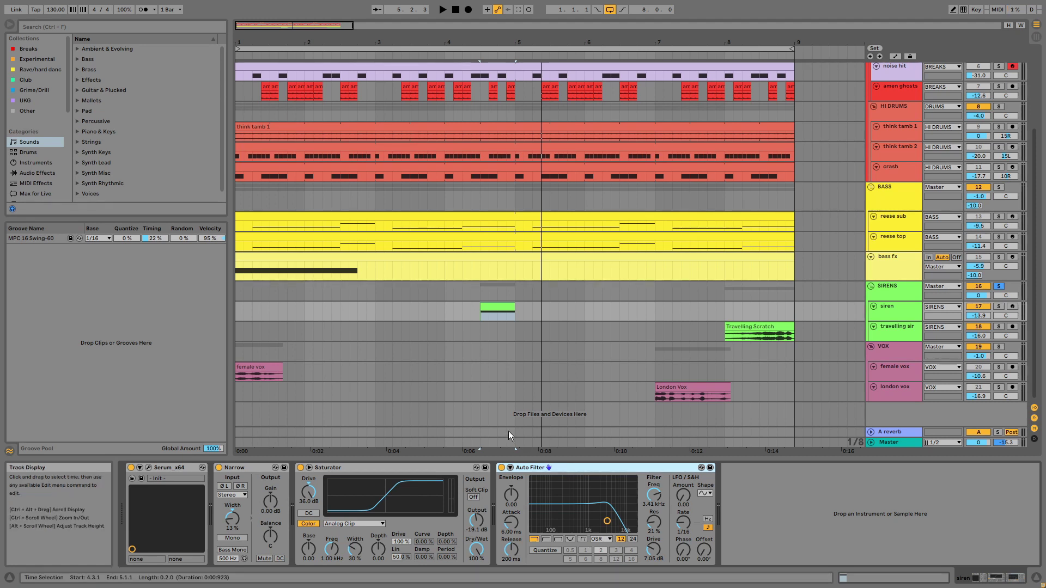
# Step: Solo travelling siren, play Travelling Scratch from bar 8, then show London Vox's EQ Eight and Echo
pyautogui.click(998, 326)
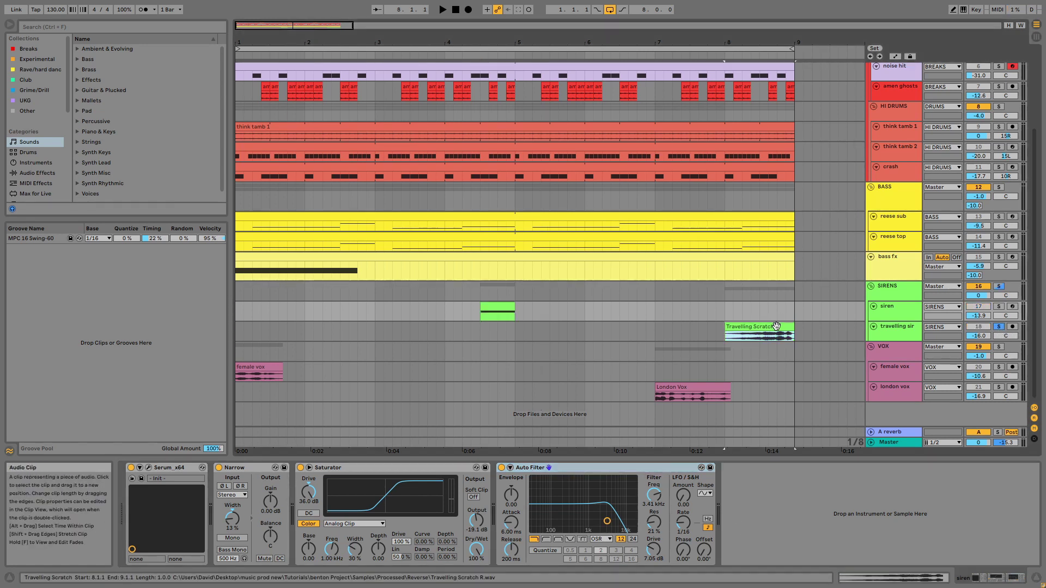
pyautogui.click(776, 325)
pyautogui.press('space')
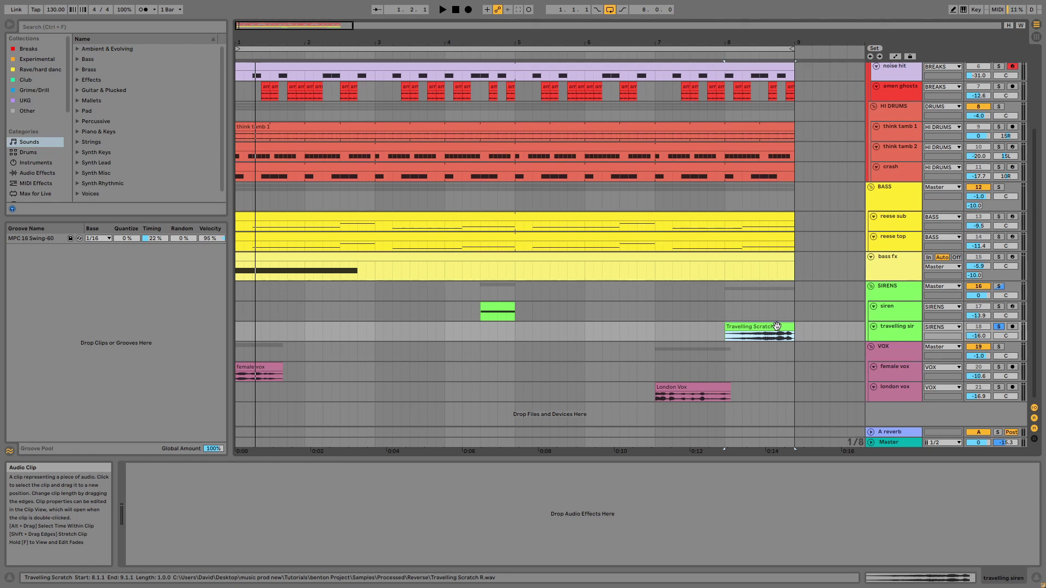
pyautogui.click(712, 388)
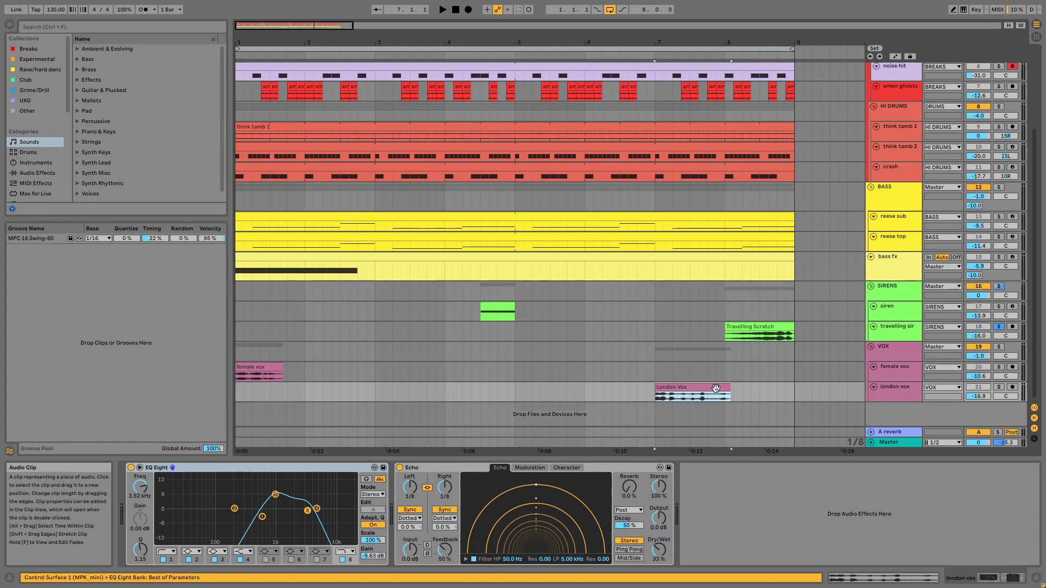
# Step: Review the SIRENS group's Drum Buss, EQ Eight and Echo (43% feedback, 36% dry/wet)
pyautogui.click(910, 297)
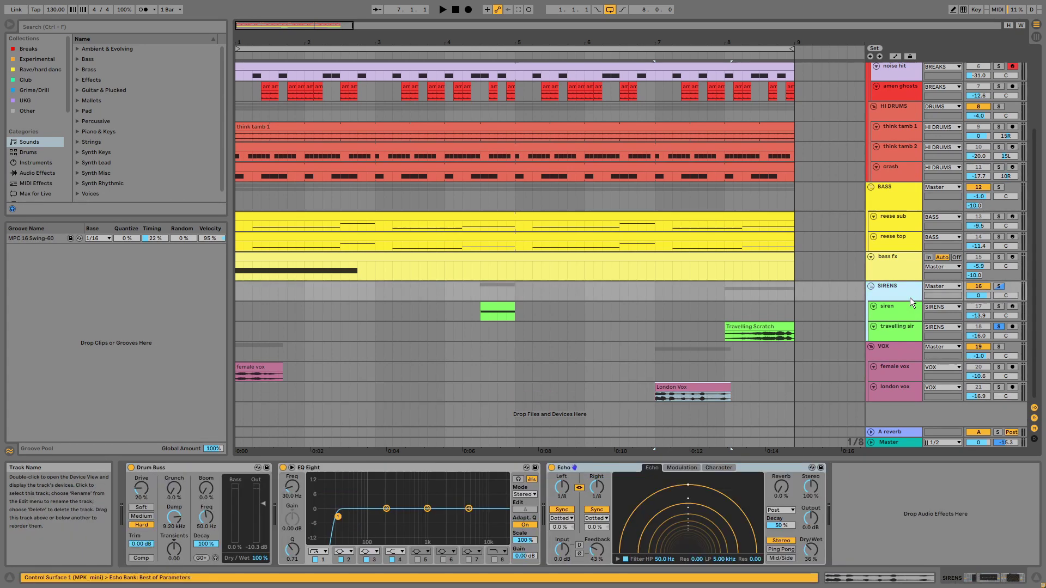
pyautogui.click(205, 467)
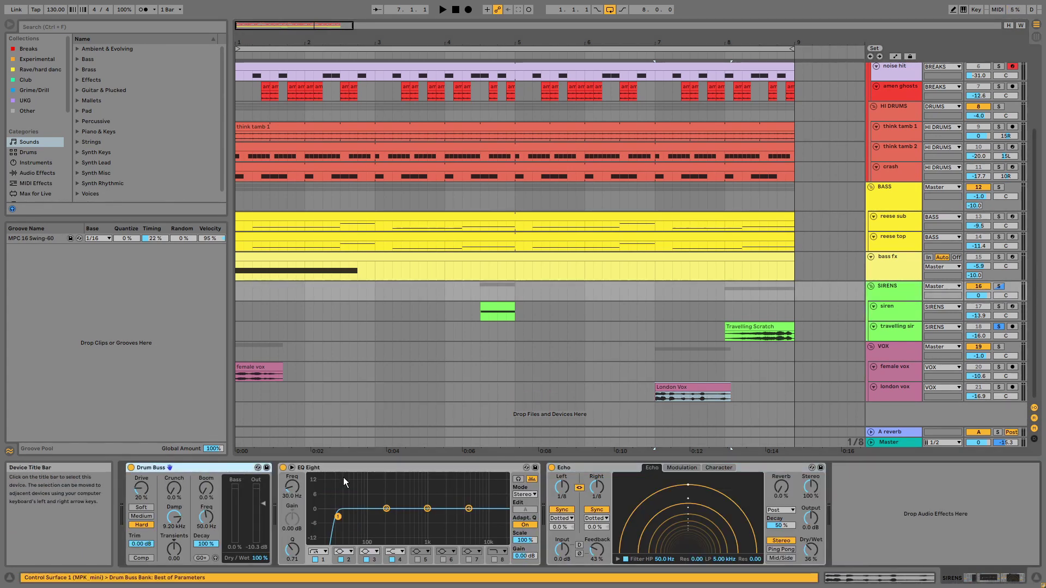
pyautogui.click(359, 466)
pyautogui.click(632, 468)
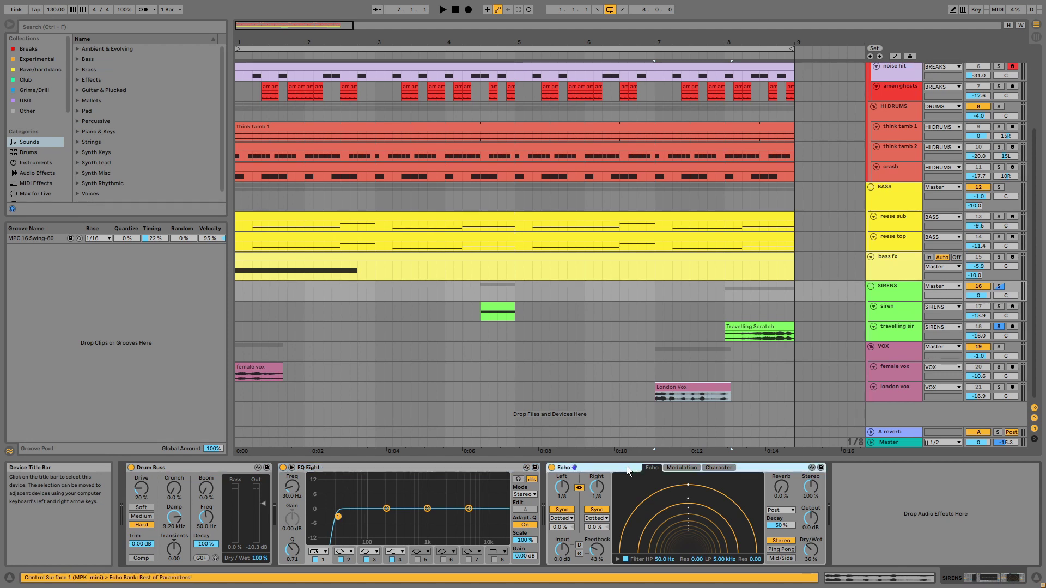
# Step: Make the SIRENS group track taller to reveal its -10.0 reverb send
pyautogui.click(894, 298)
pyautogui.moveTo(894, 298); pyautogui.dragTo(896, 308)
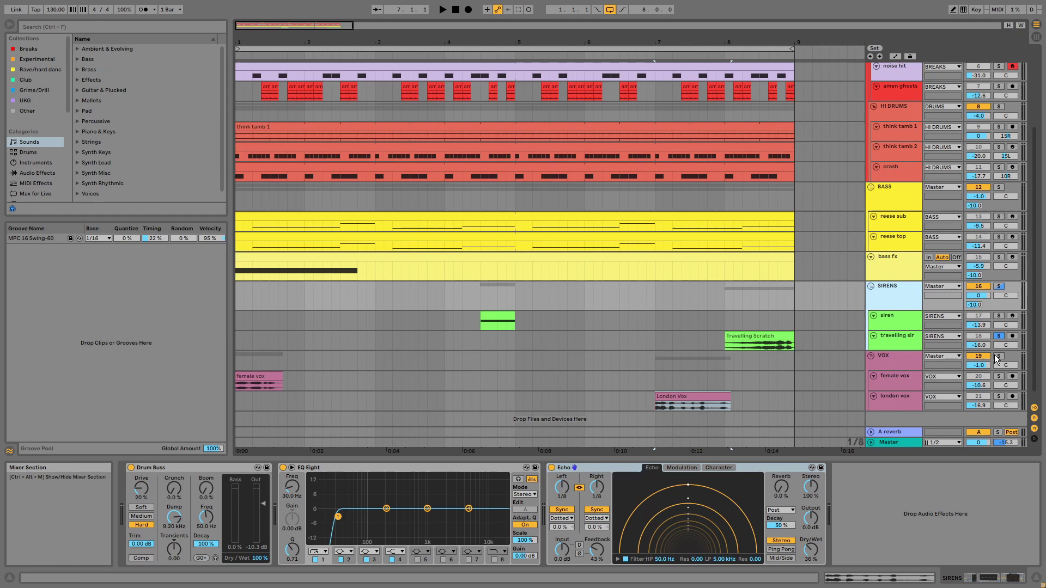
pyautogui.click(692, 358)
# Step: Play the full mix with the VOX group unsoloed, jumping to bar 7 before stopping
pyautogui.click(254, 376)
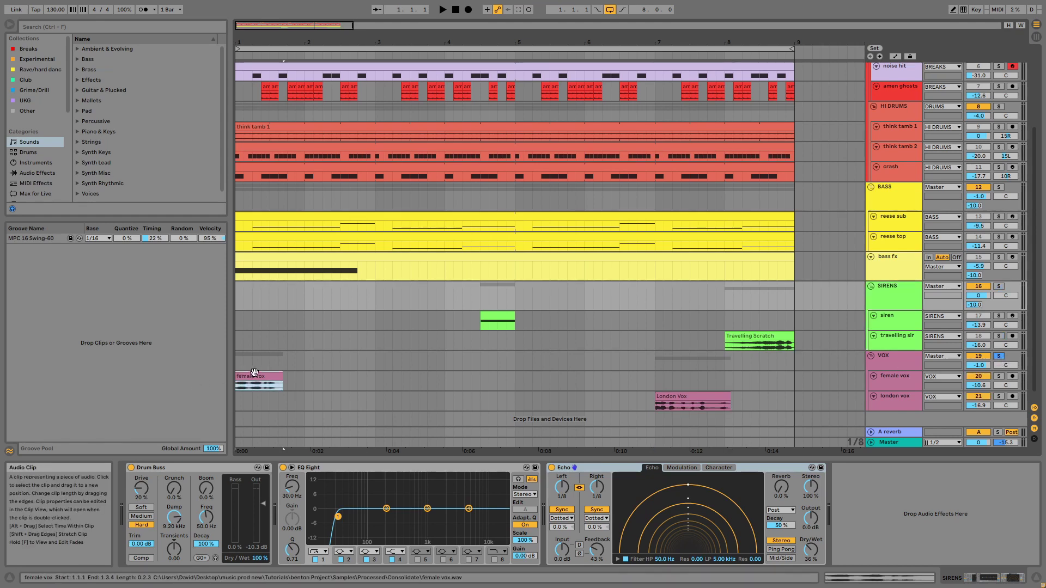
pyautogui.press('space')
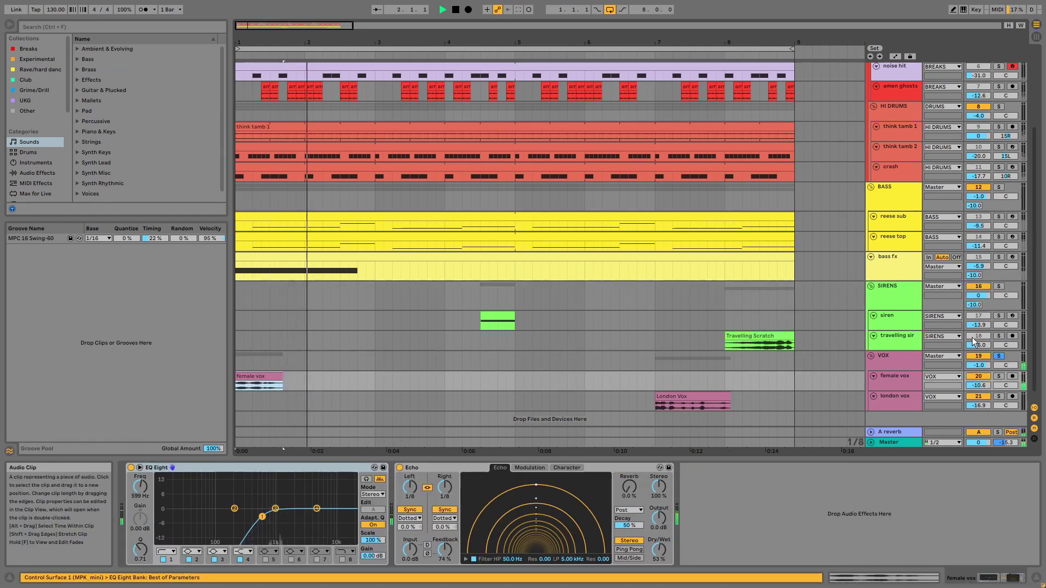
pyautogui.click(999, 356)
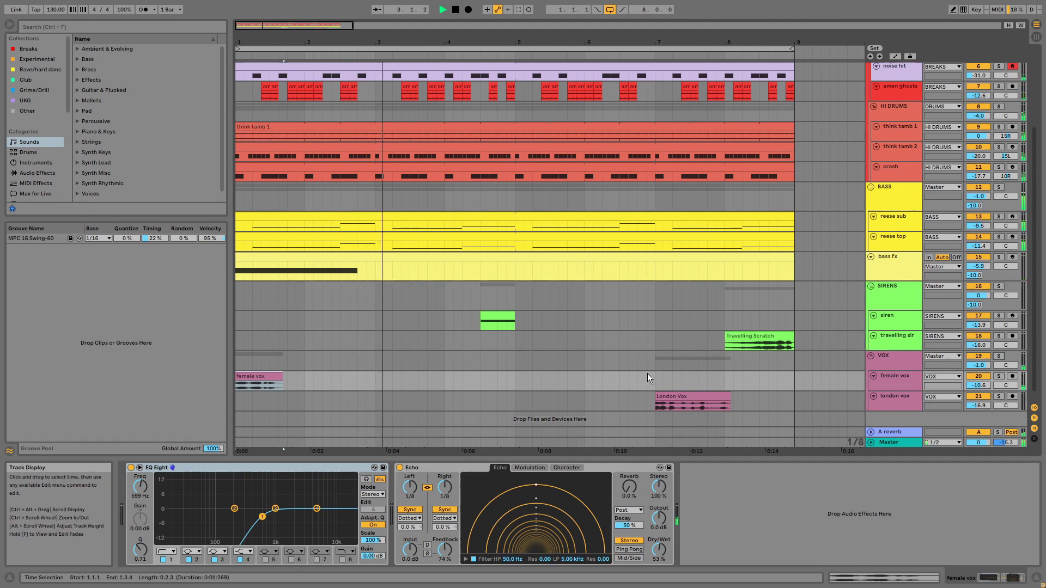
pyautogui.click(652, 378)
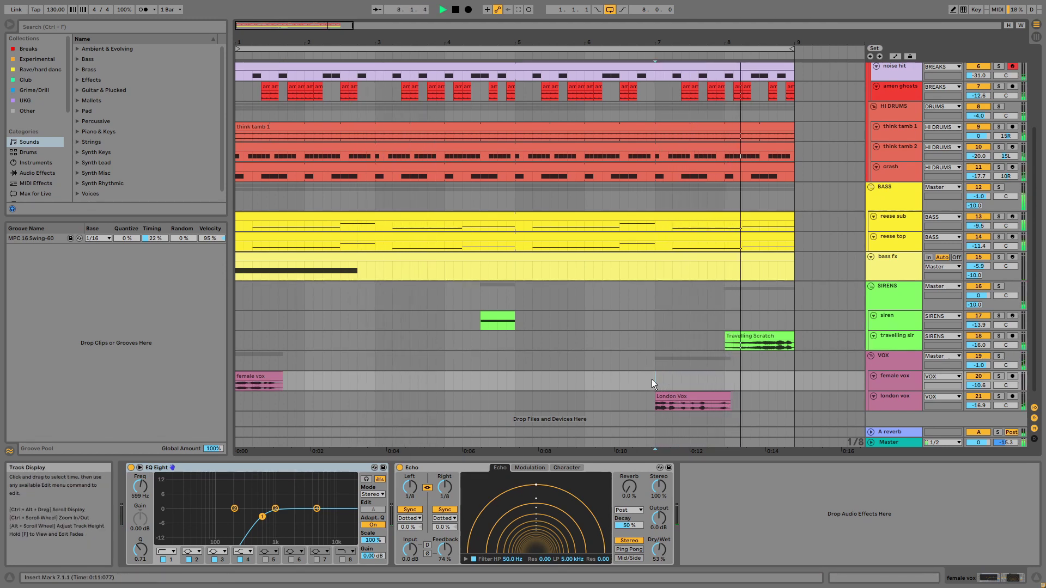
pyautogui.press('space')
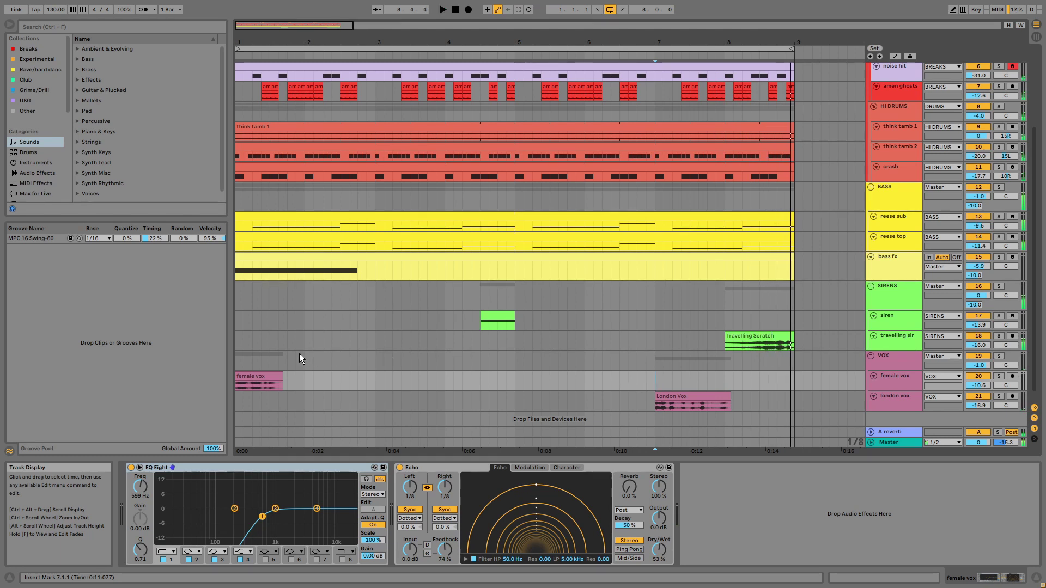
# Step: Compare the Echo settings of the female vox and london vox tracks, ending on female vox
pyautogui.click(270, 376)
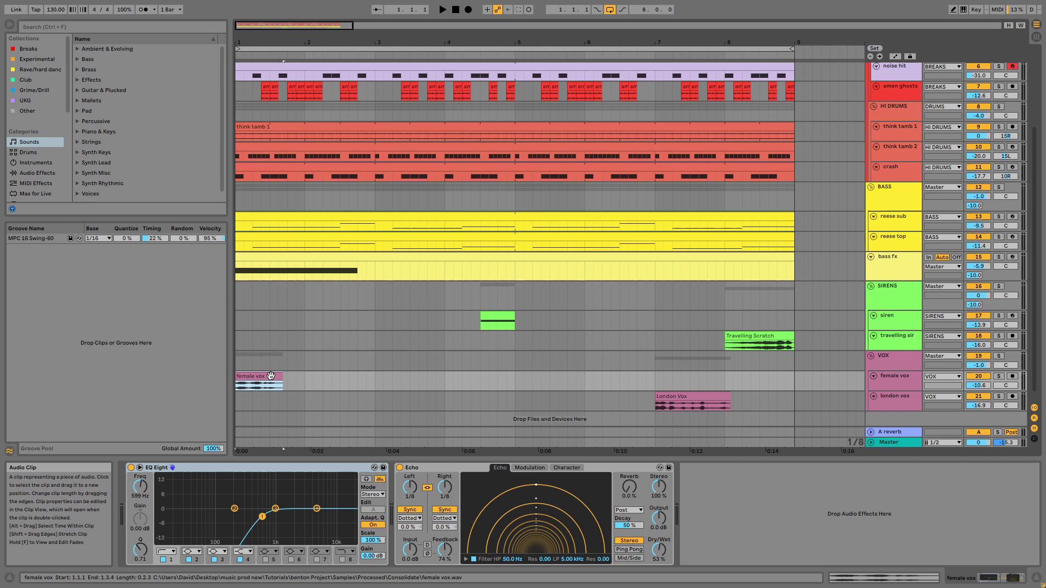
pyautogui.click(905, 386)
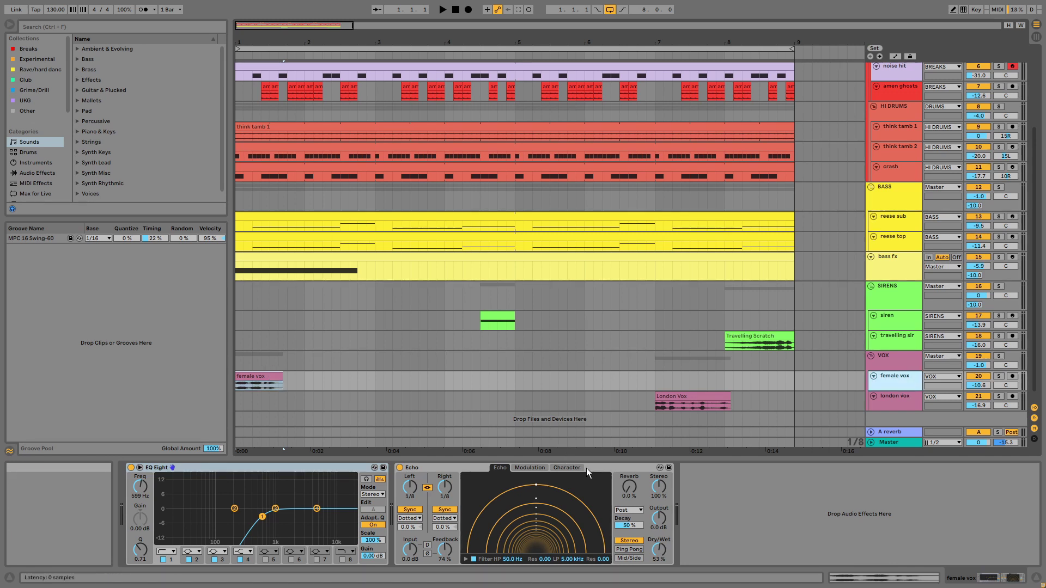
pyautogui.click(606, 468)
pyautogui.click(917, 400)
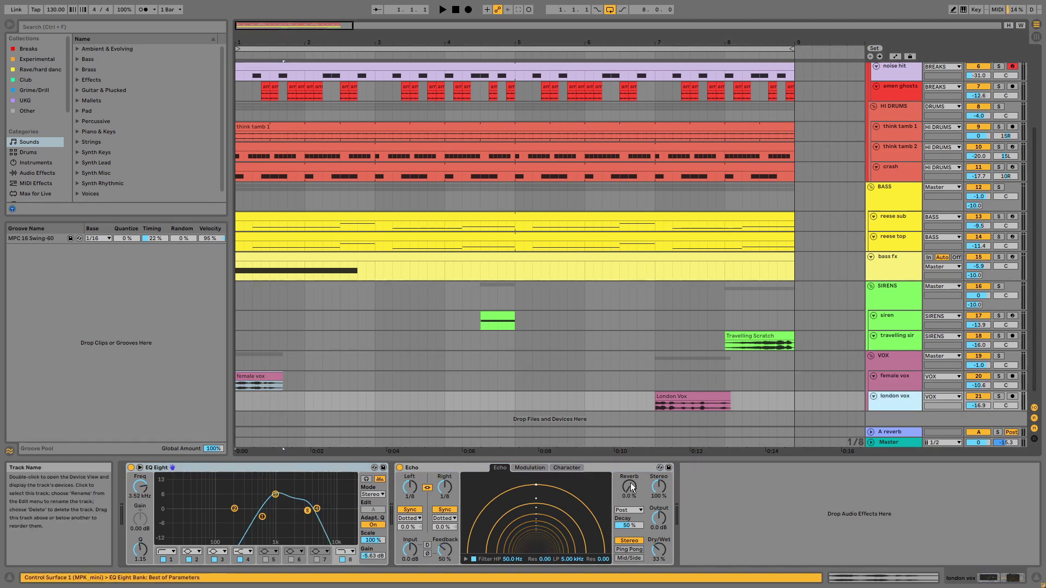
pyautogui.click(630, 466)
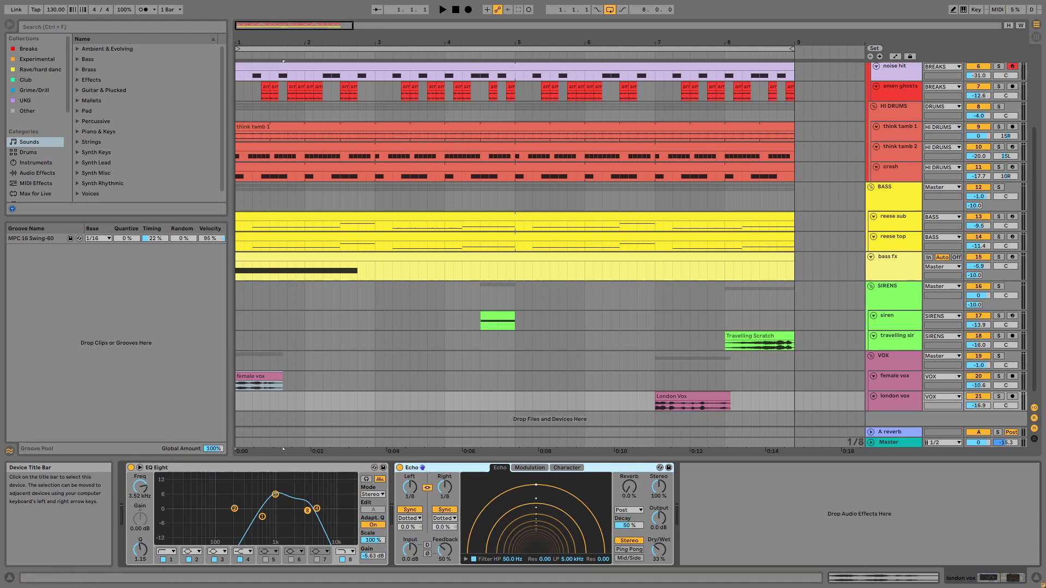
pyautogui.press('Up')
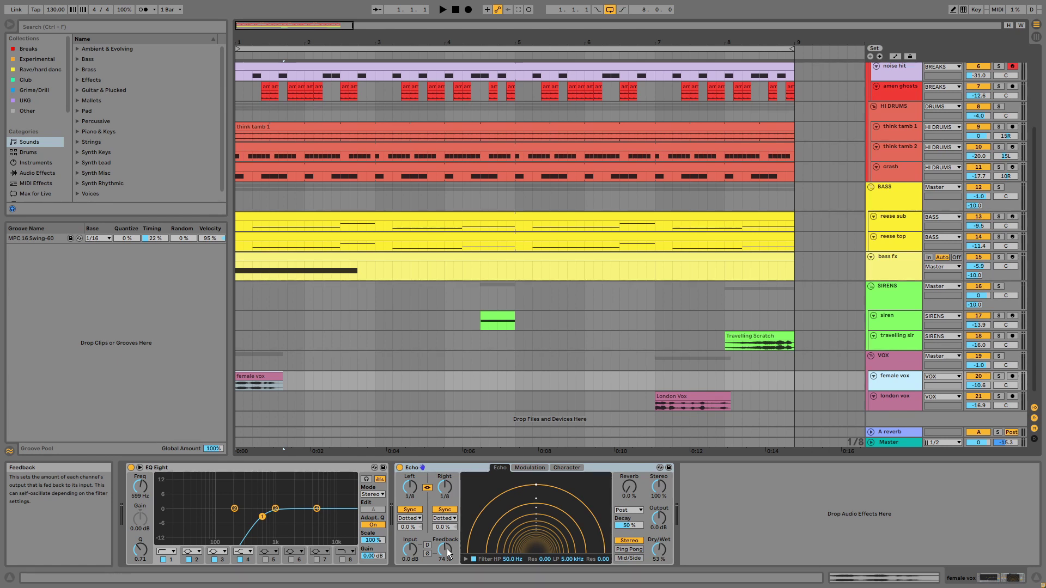
# Step: Play from bar 7 while toggling the london vox EQ Eight off and back on
pyautogui.click(897, 393)
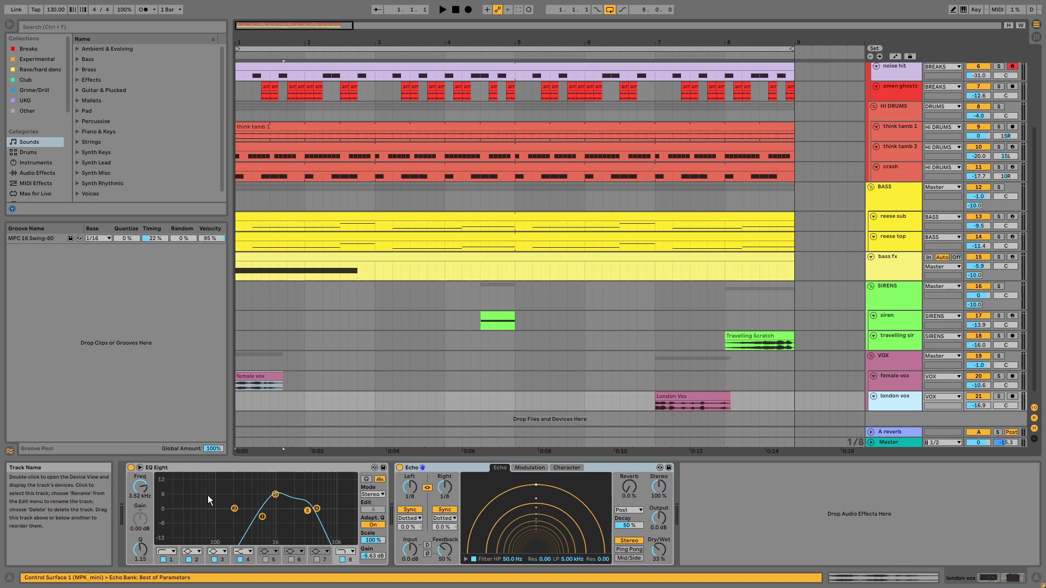
pyautogui.click(223, 472)
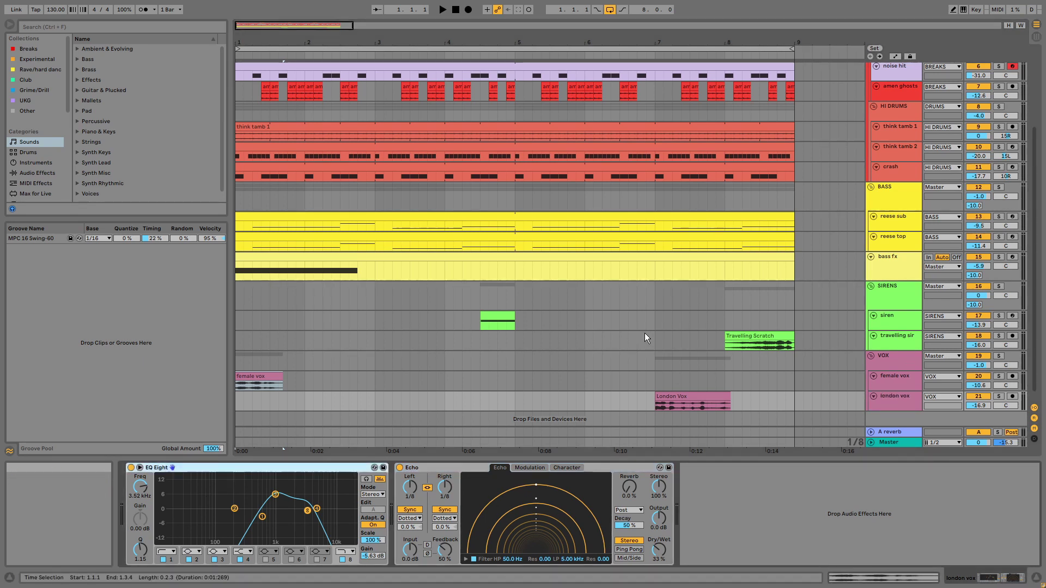
pyautogui.press('space')
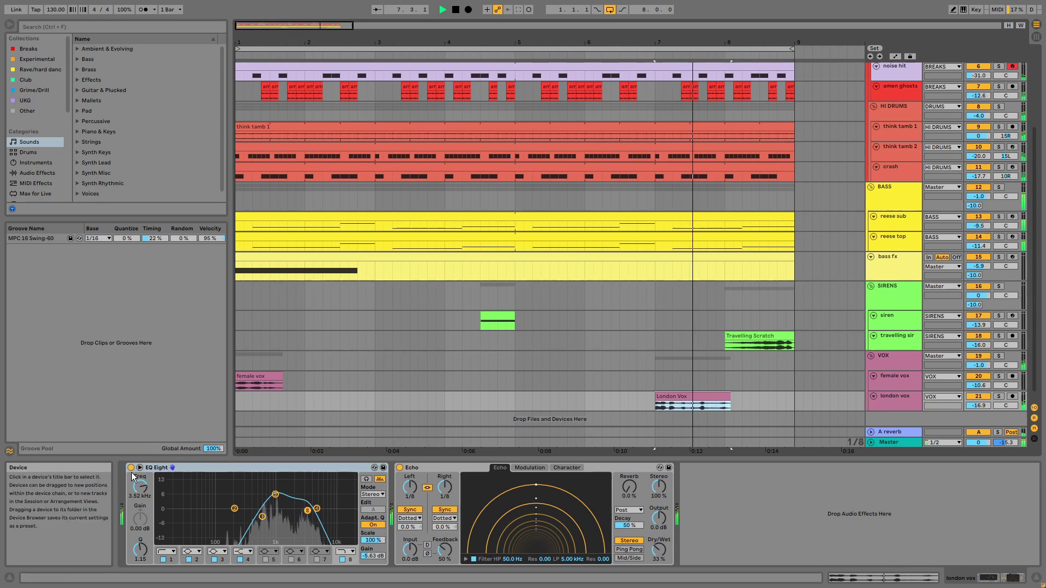
pyautogui.click(132, 469)
pyautogui.click(131, 469)
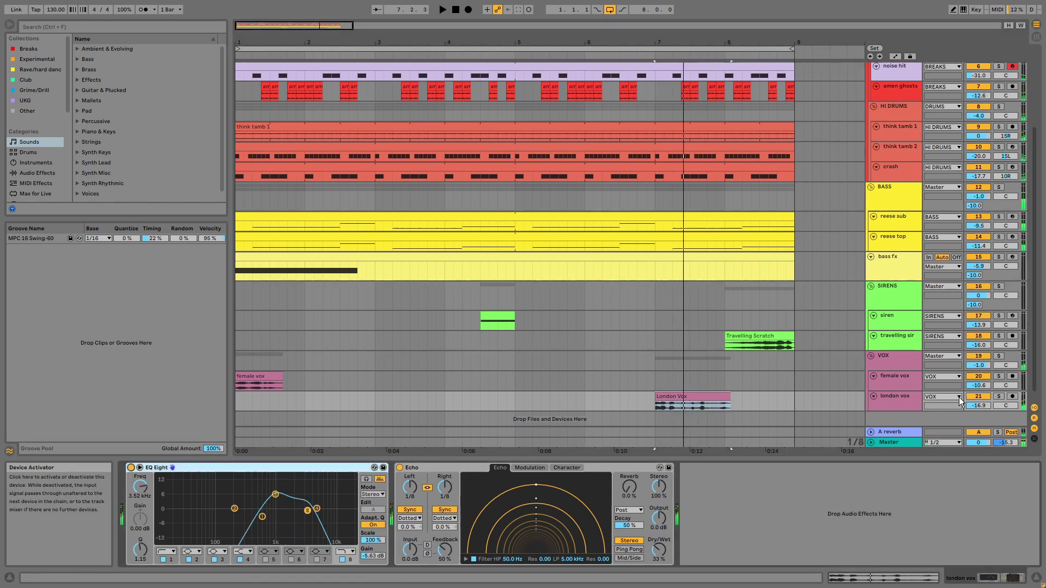
# Step: Solo london vox and compare its dry vocal against the active 3.52 kHz EQ Eight
pyautogui.click(999, 396)
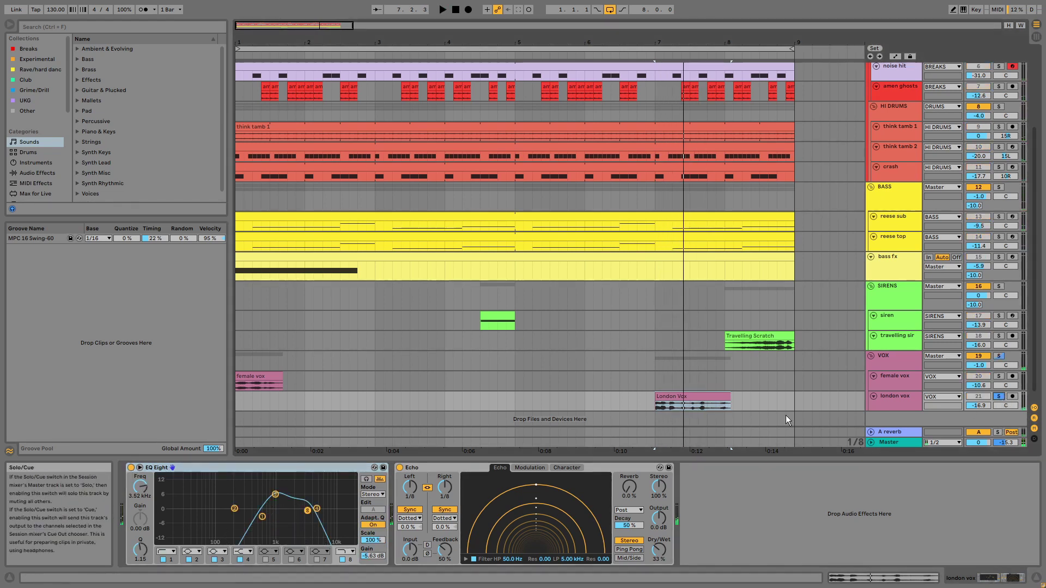
pyautogui.click(132, 469)
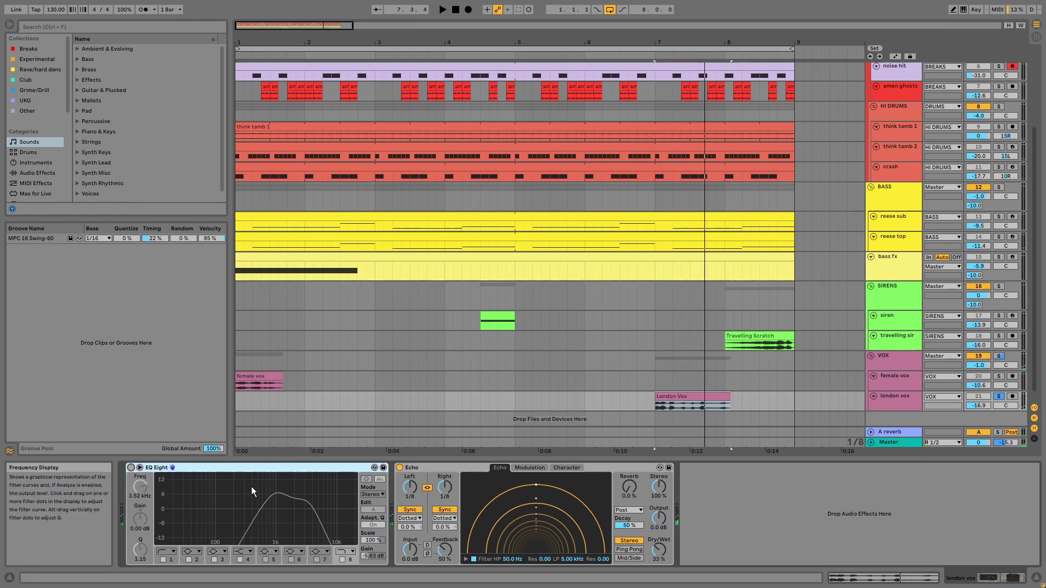
pyautogui.press('space')
pyautogui.press('space')
pyautogui.press('0')
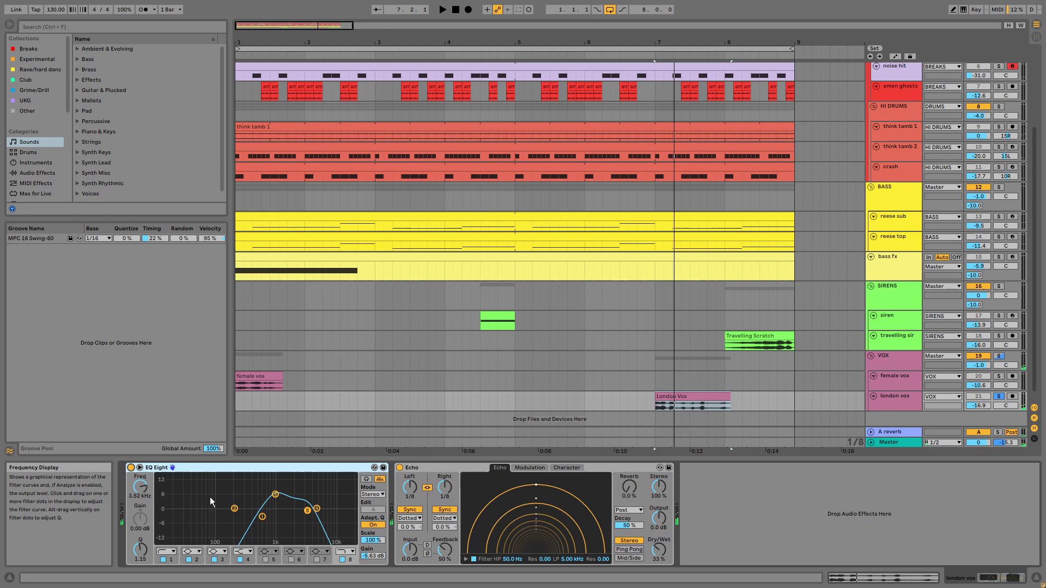
pyautogui.press('space')
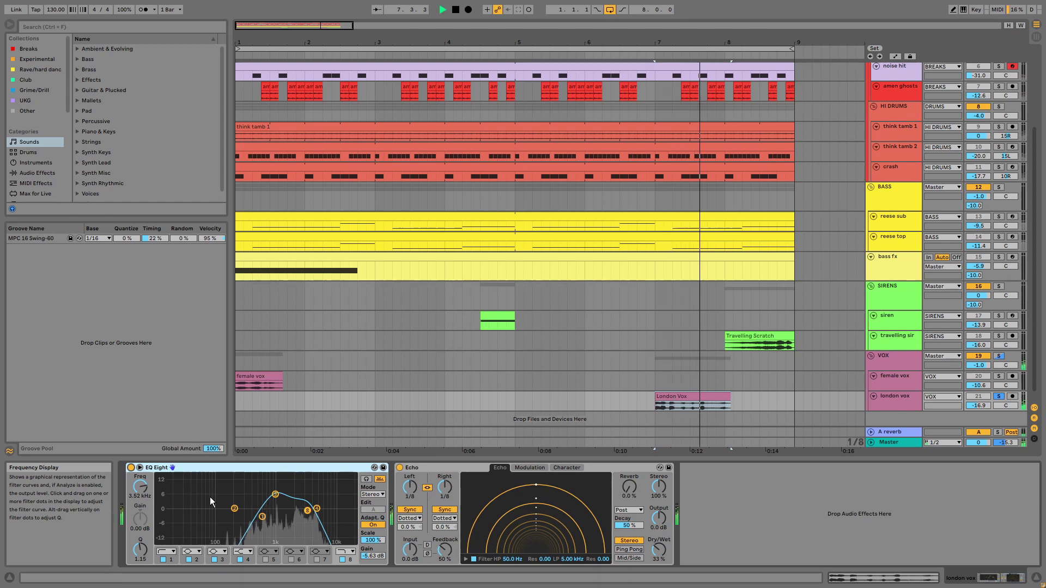
# Step: Inspect the VOX group's Drum Buss and 271 Hz low-cut EQ Eight, then reveal its -10.0 send
pyautogui.click(899, 364)
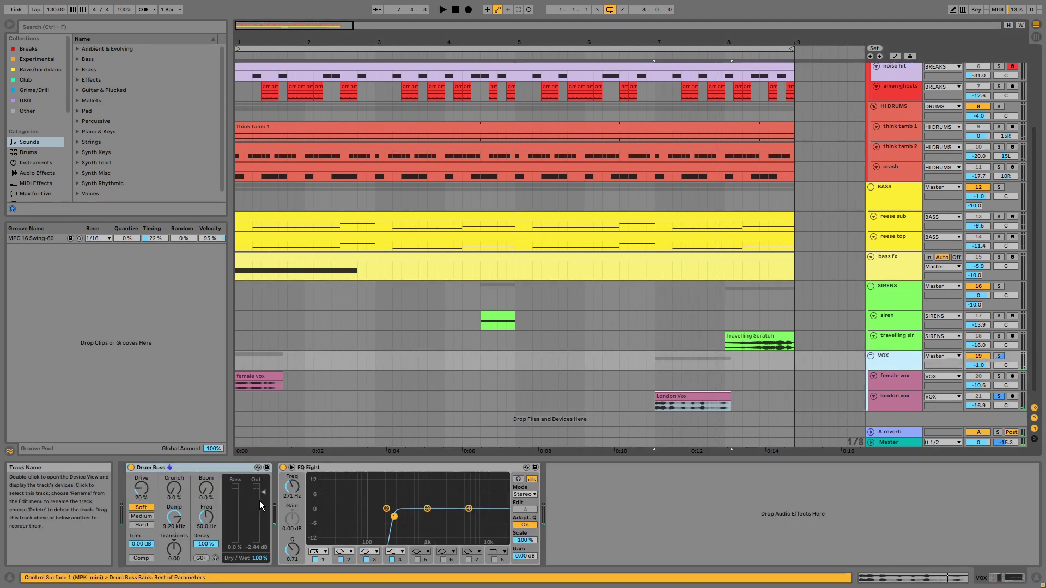
pyautogui.click(213, 469)
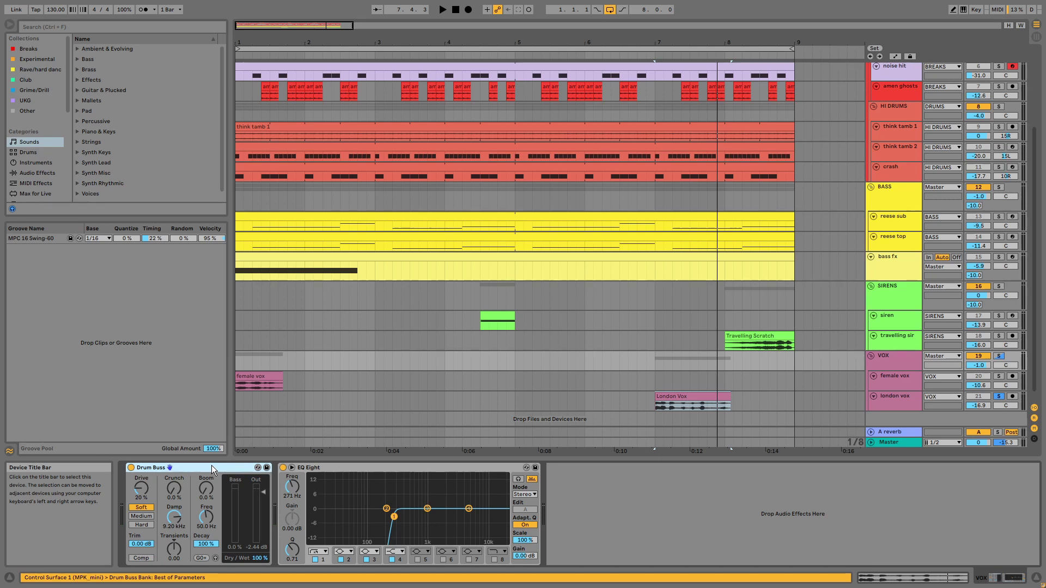
pyautogui.click(465, 467)
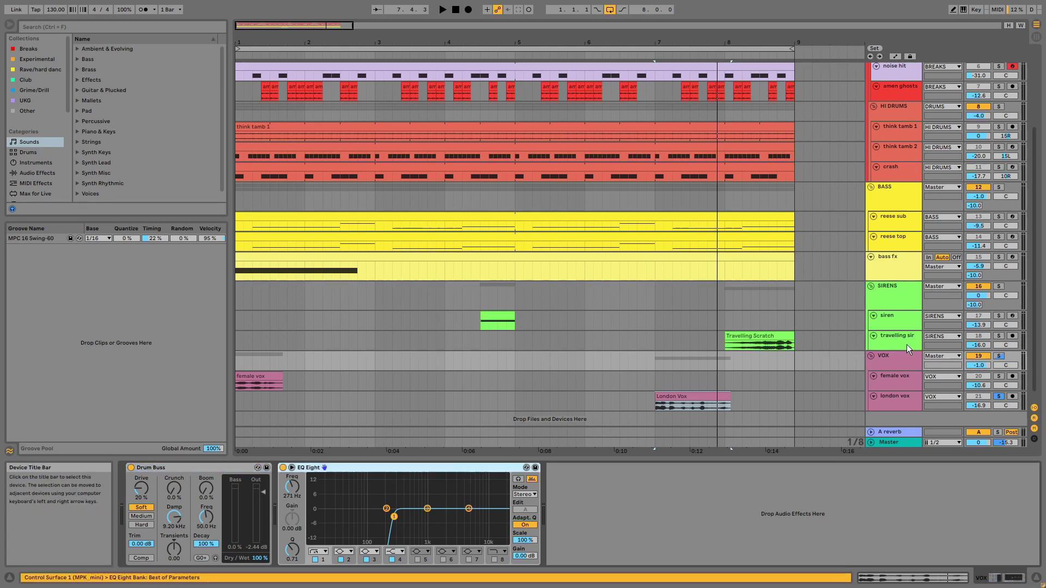
pyautogui.click(906, 367)
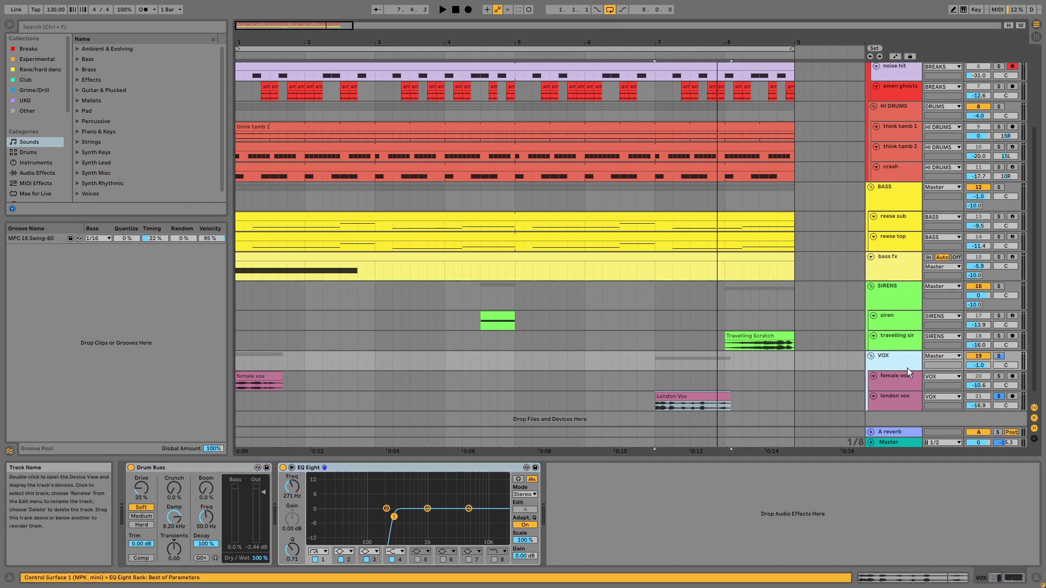
pyautogui.moveTo(907, 370); pyautogui.dragTo(907, 380)
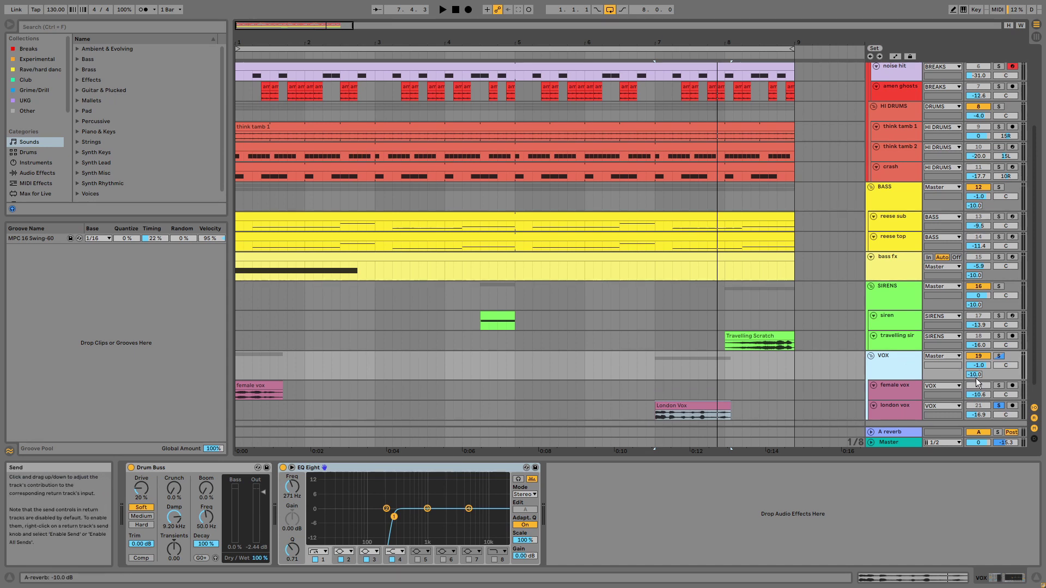